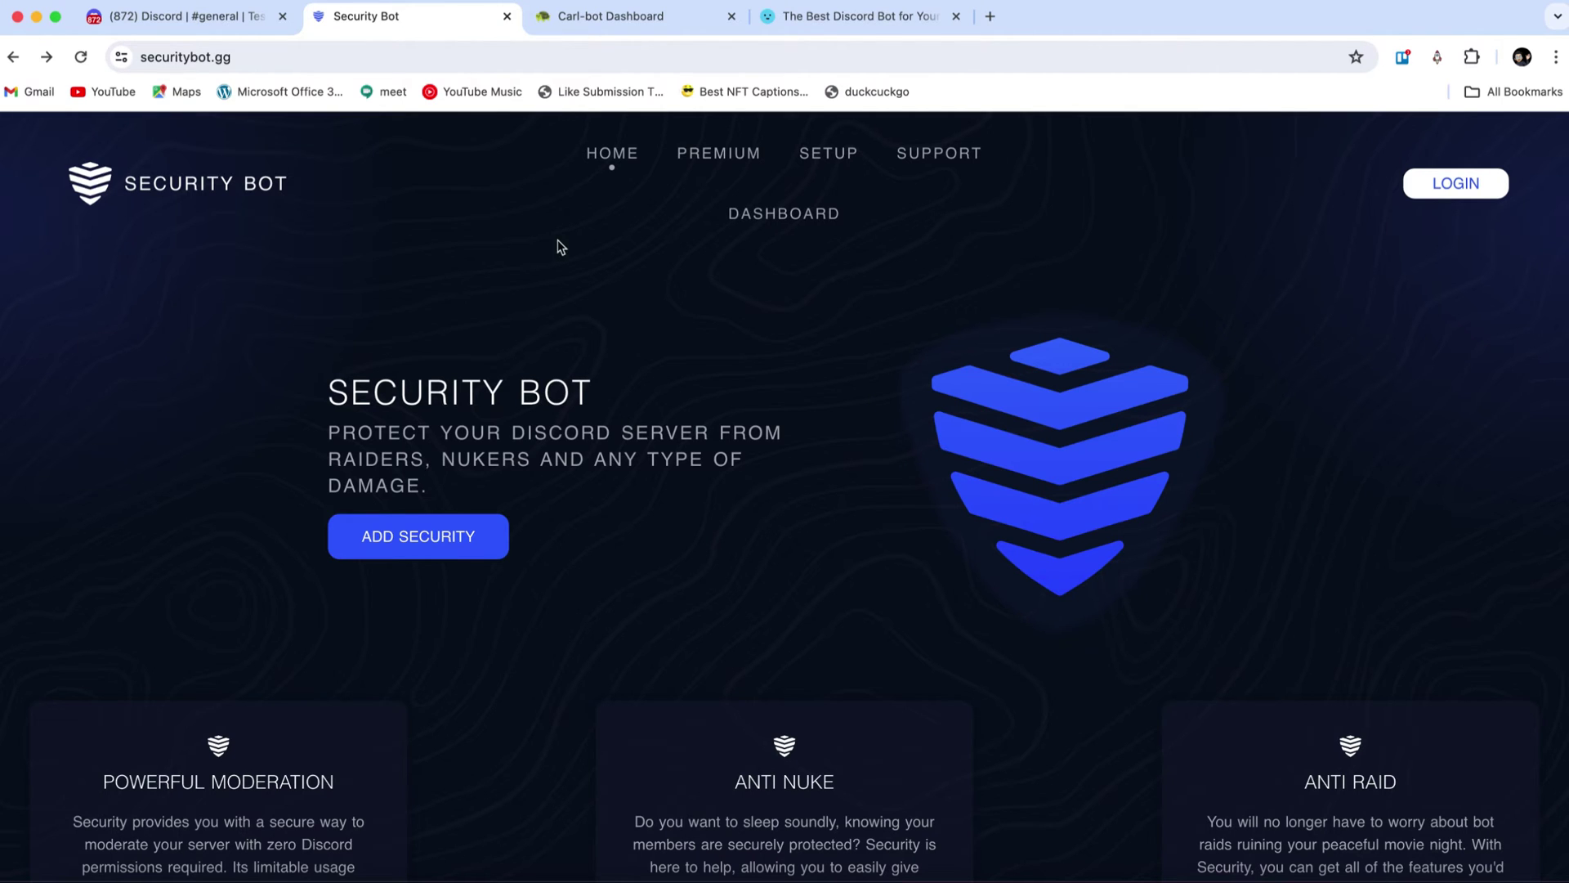
- Compare the Carl-bot and MEE6 pages, then return to the Security Bot site
left_click(621, 18)
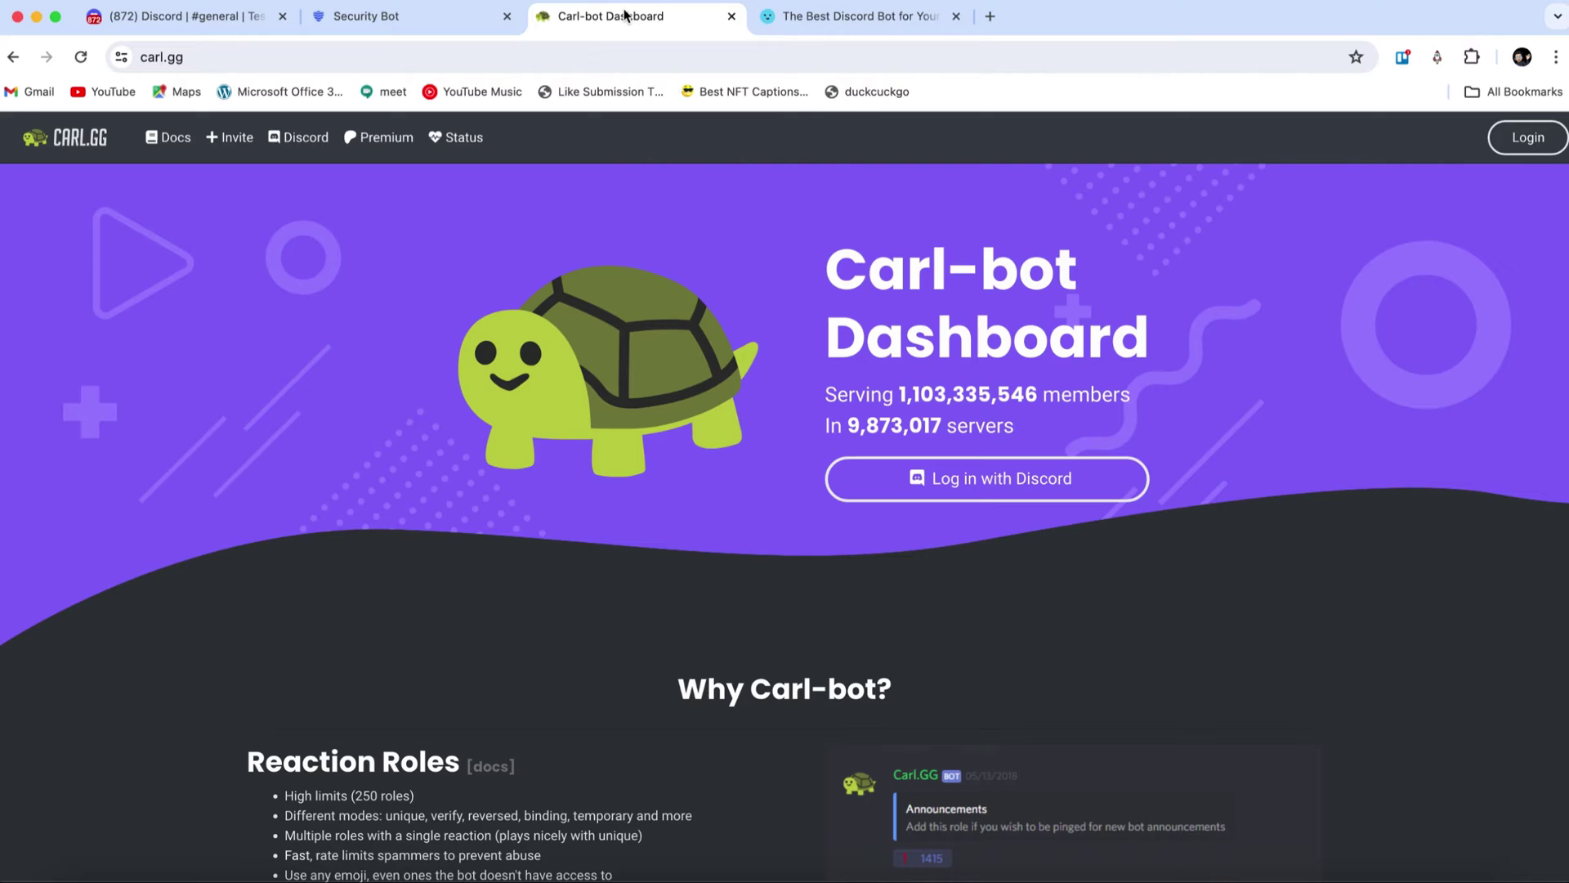
left_click(846, 18)
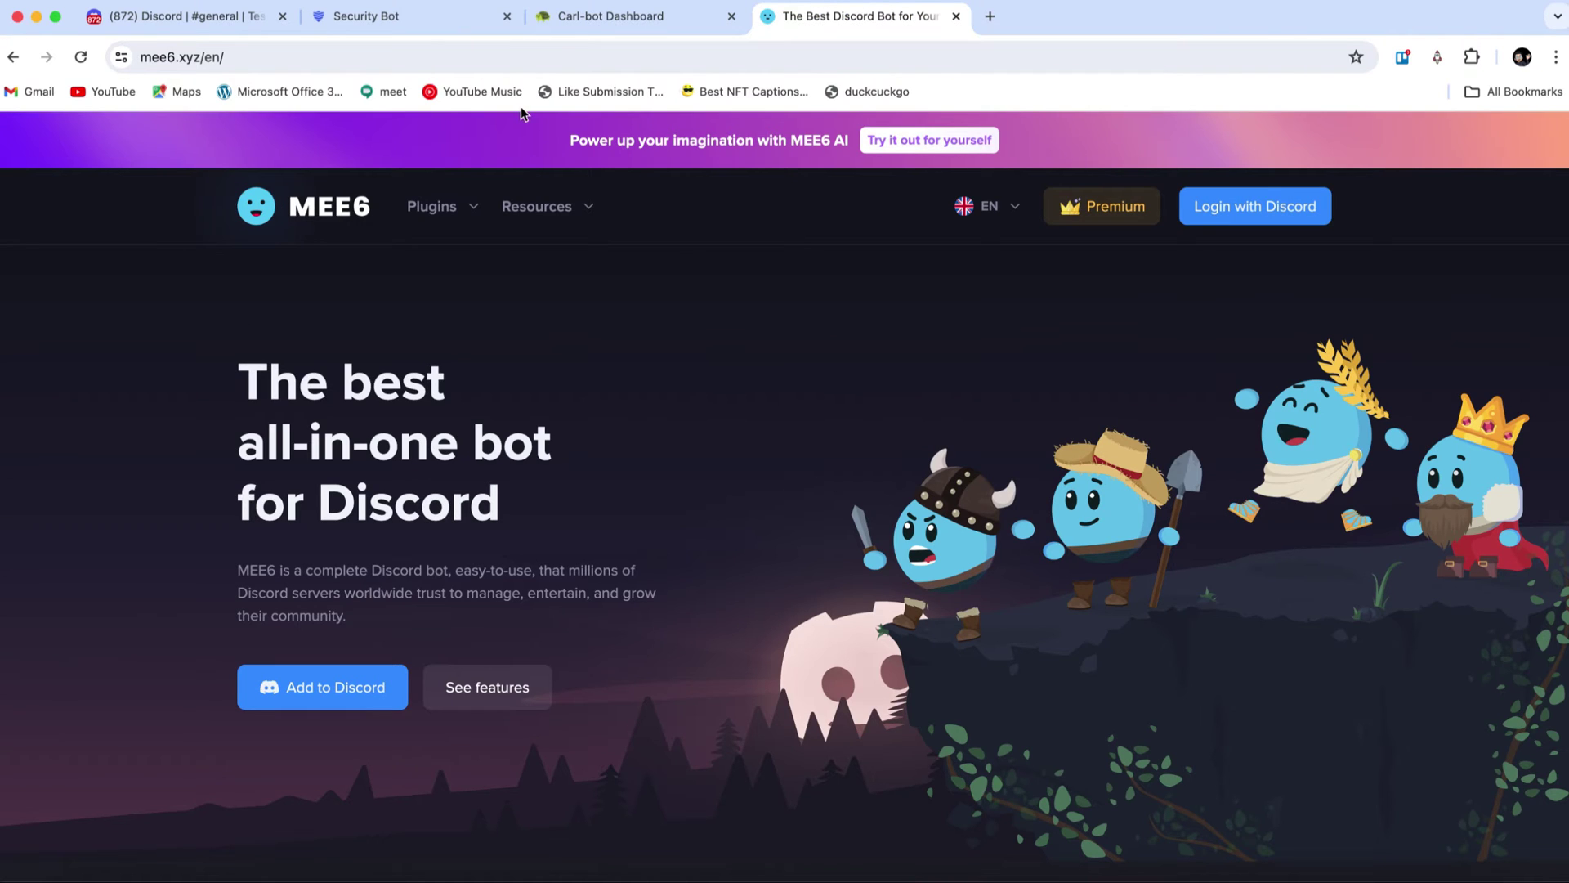
left_click(415, 20)
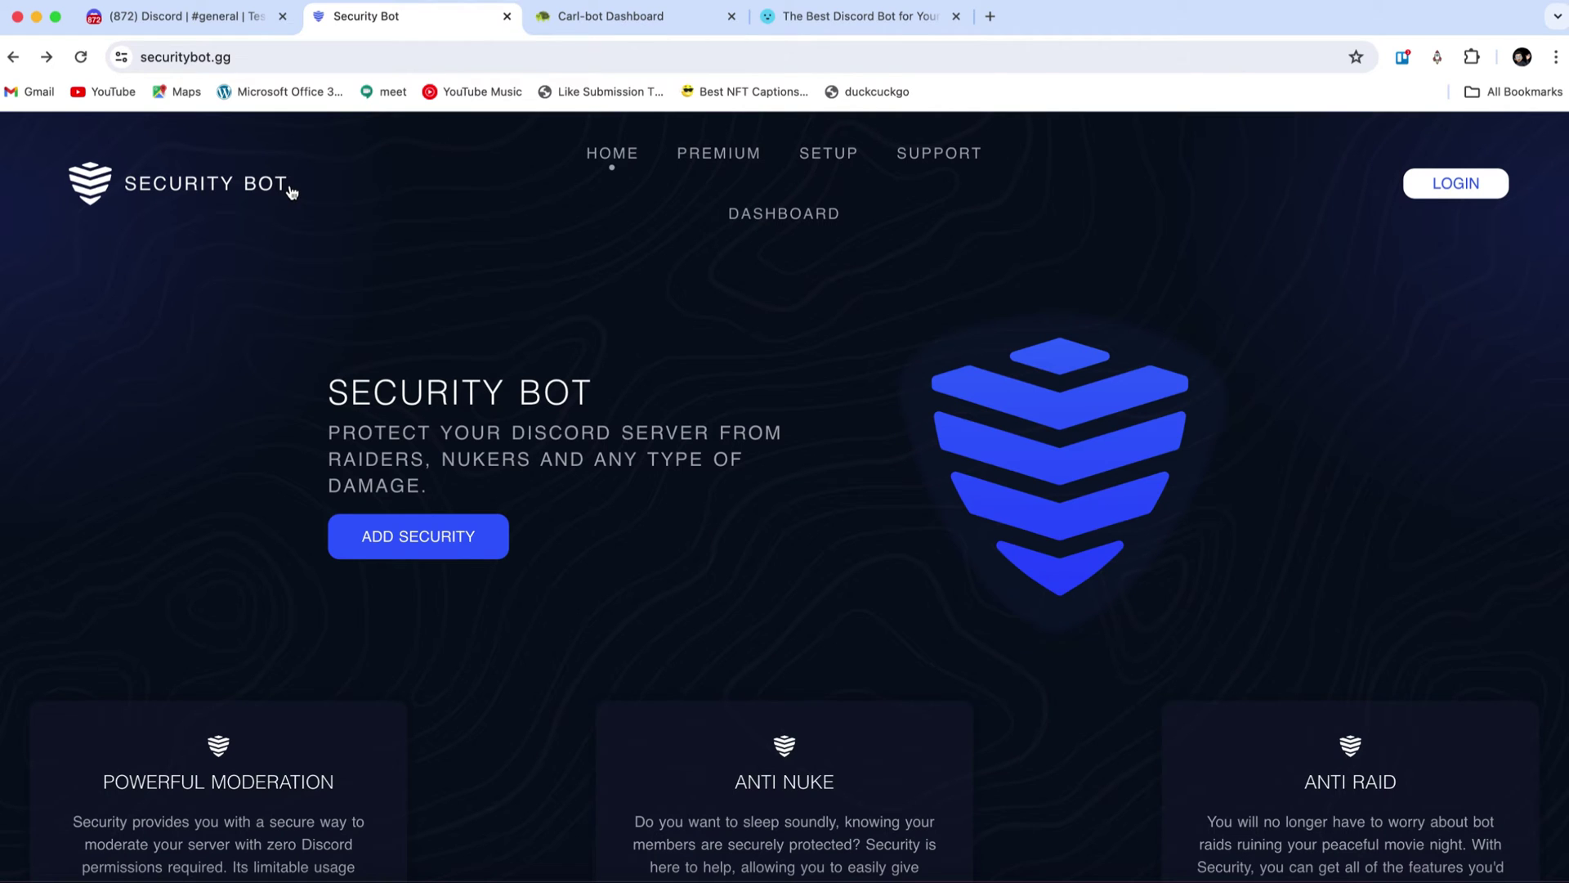
left_click(628, 16)
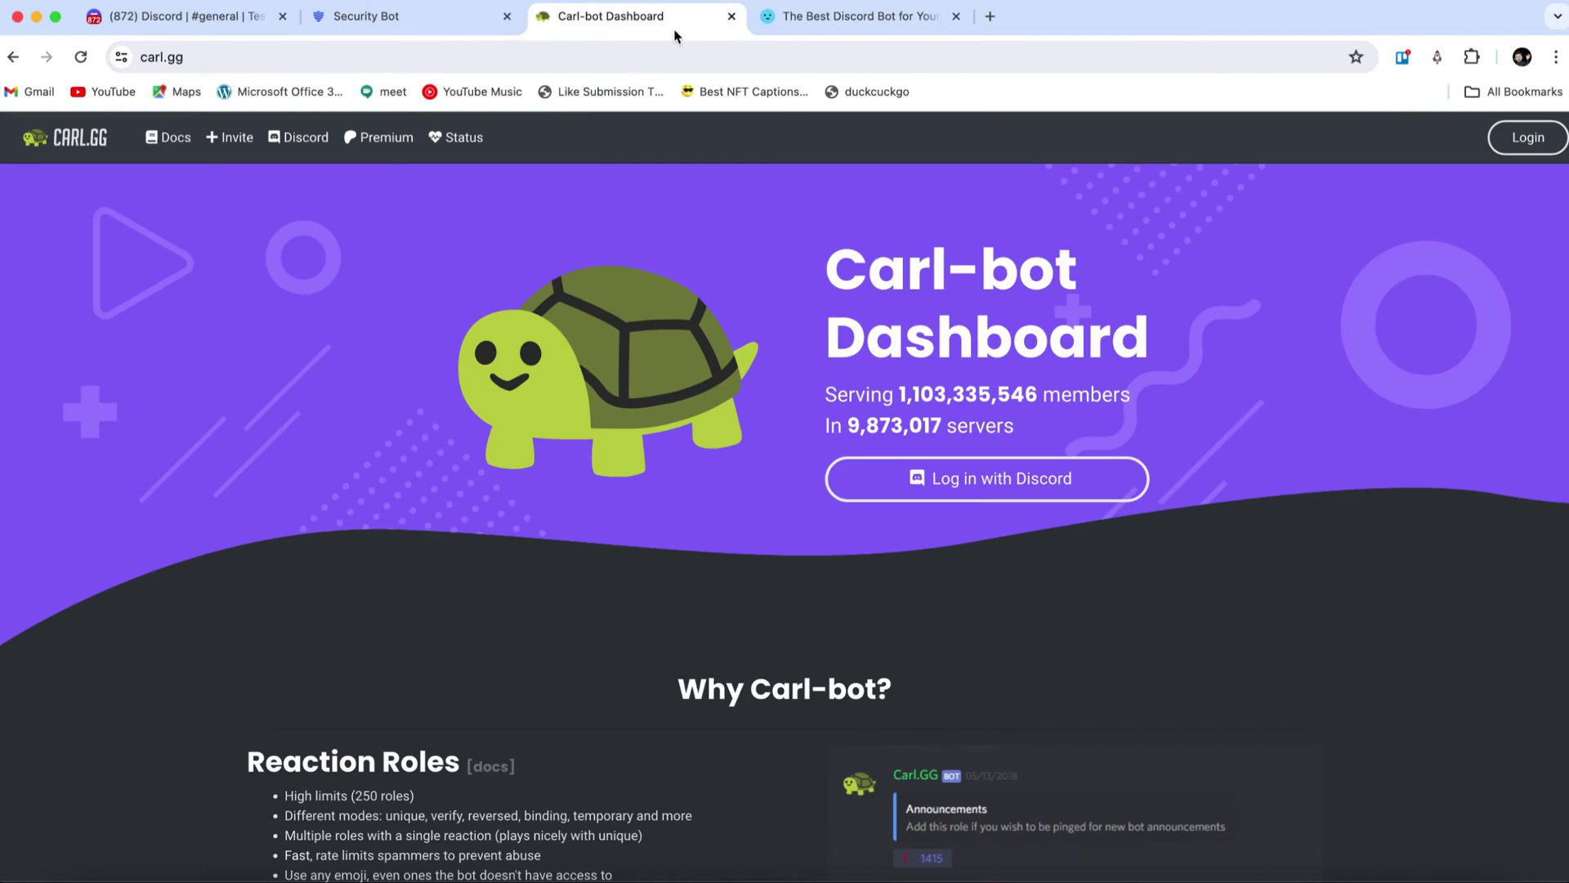
left_click(878, 26)
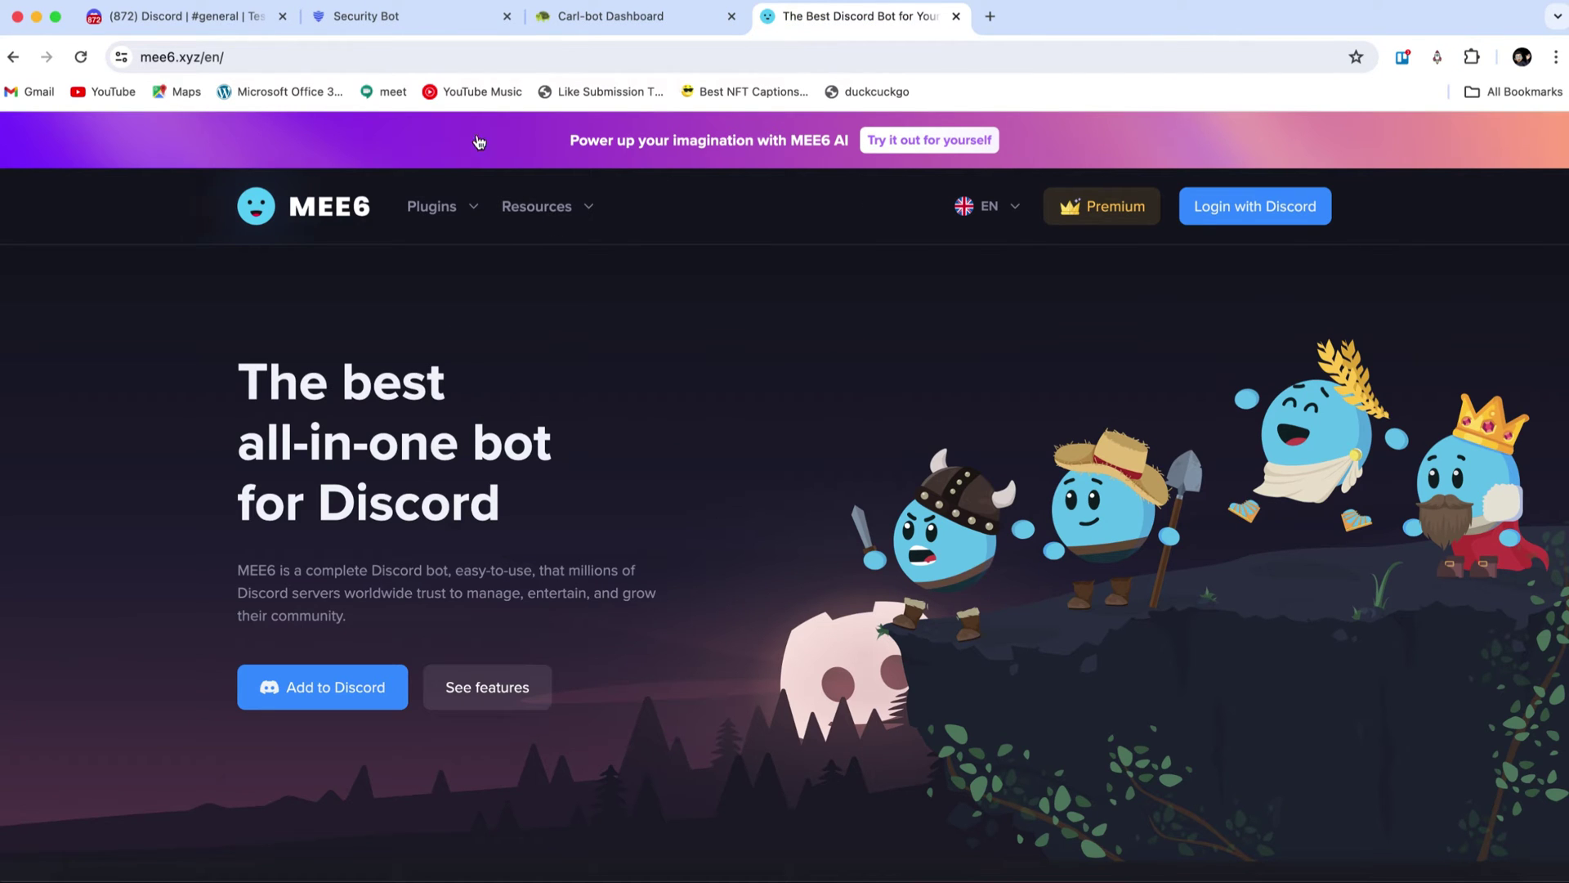
left_click(397, 20)
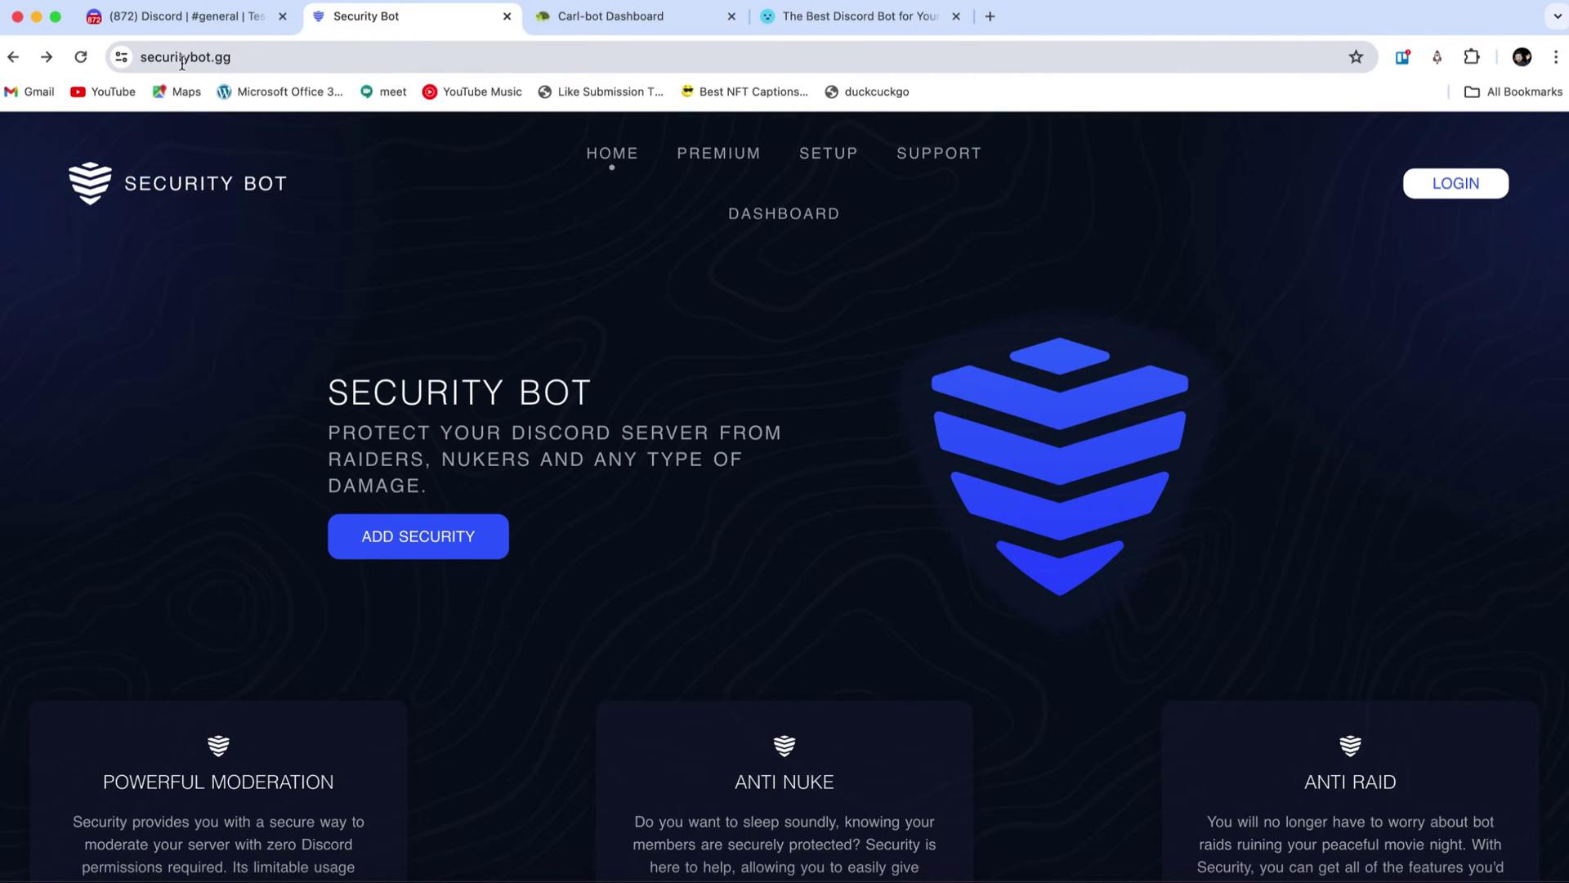
- Add the Security bot to Test Server and authorise it with Administrator permission
left_click(424, 537)
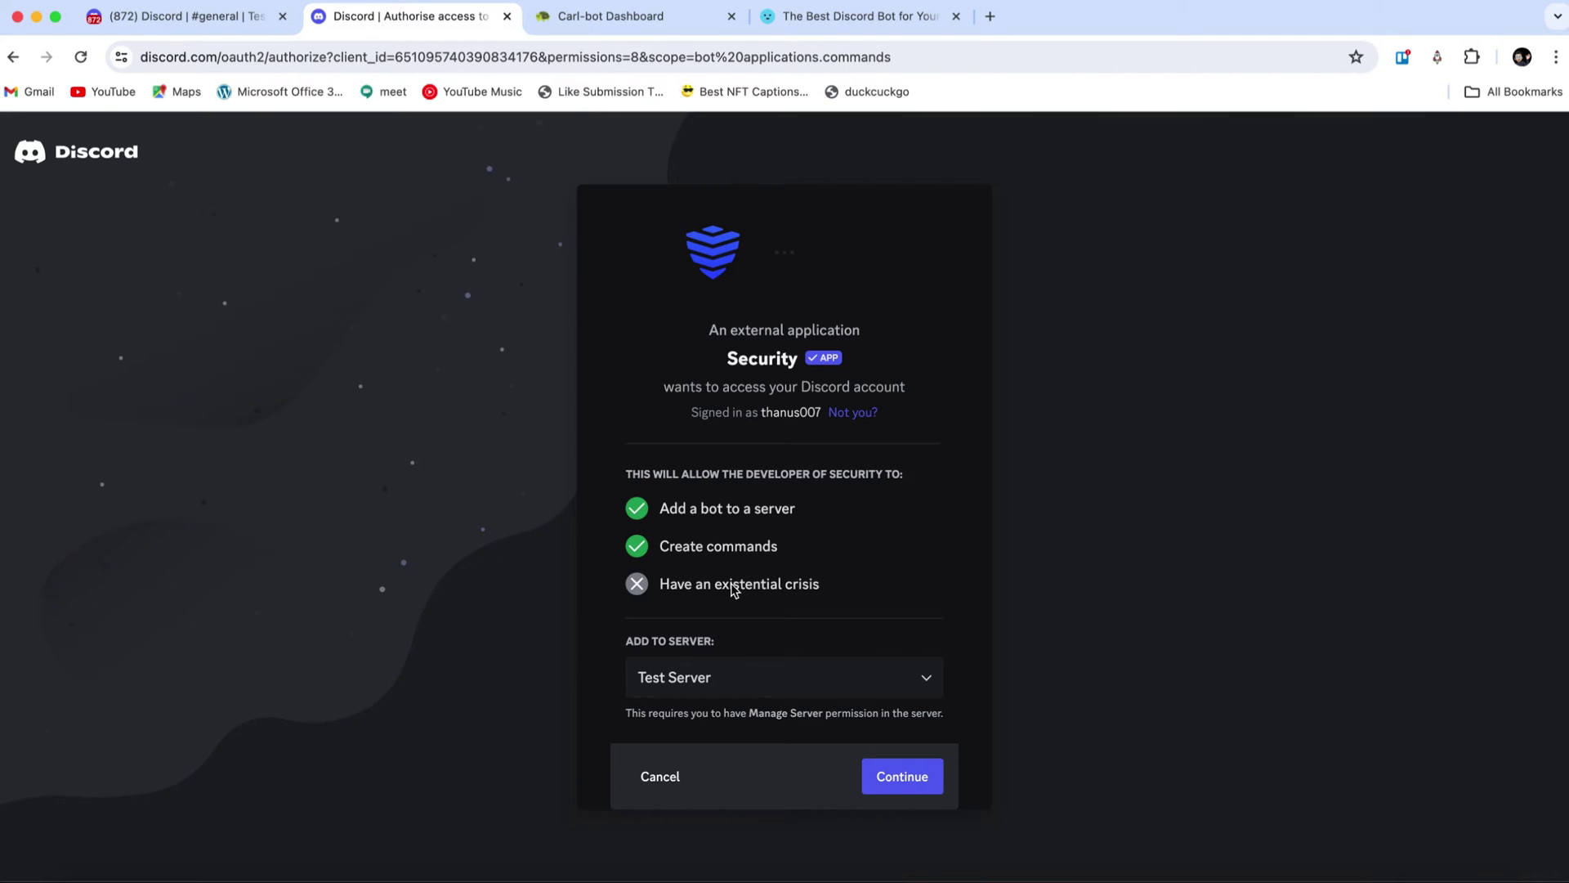
left_click(842, 684)
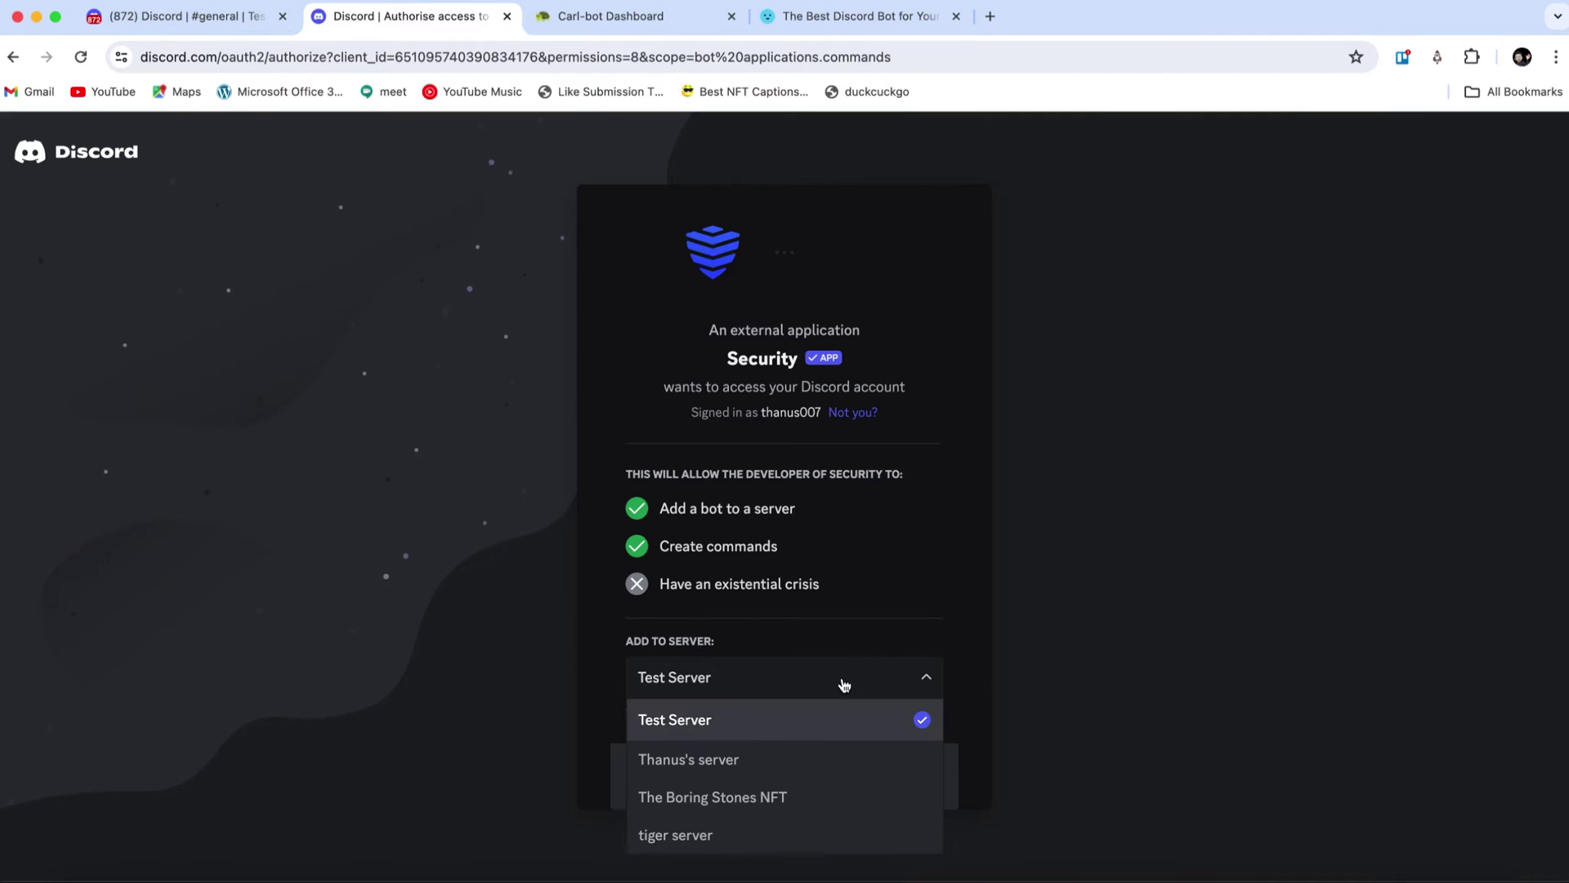
left_click(745, 721)
left_click(924, 786)
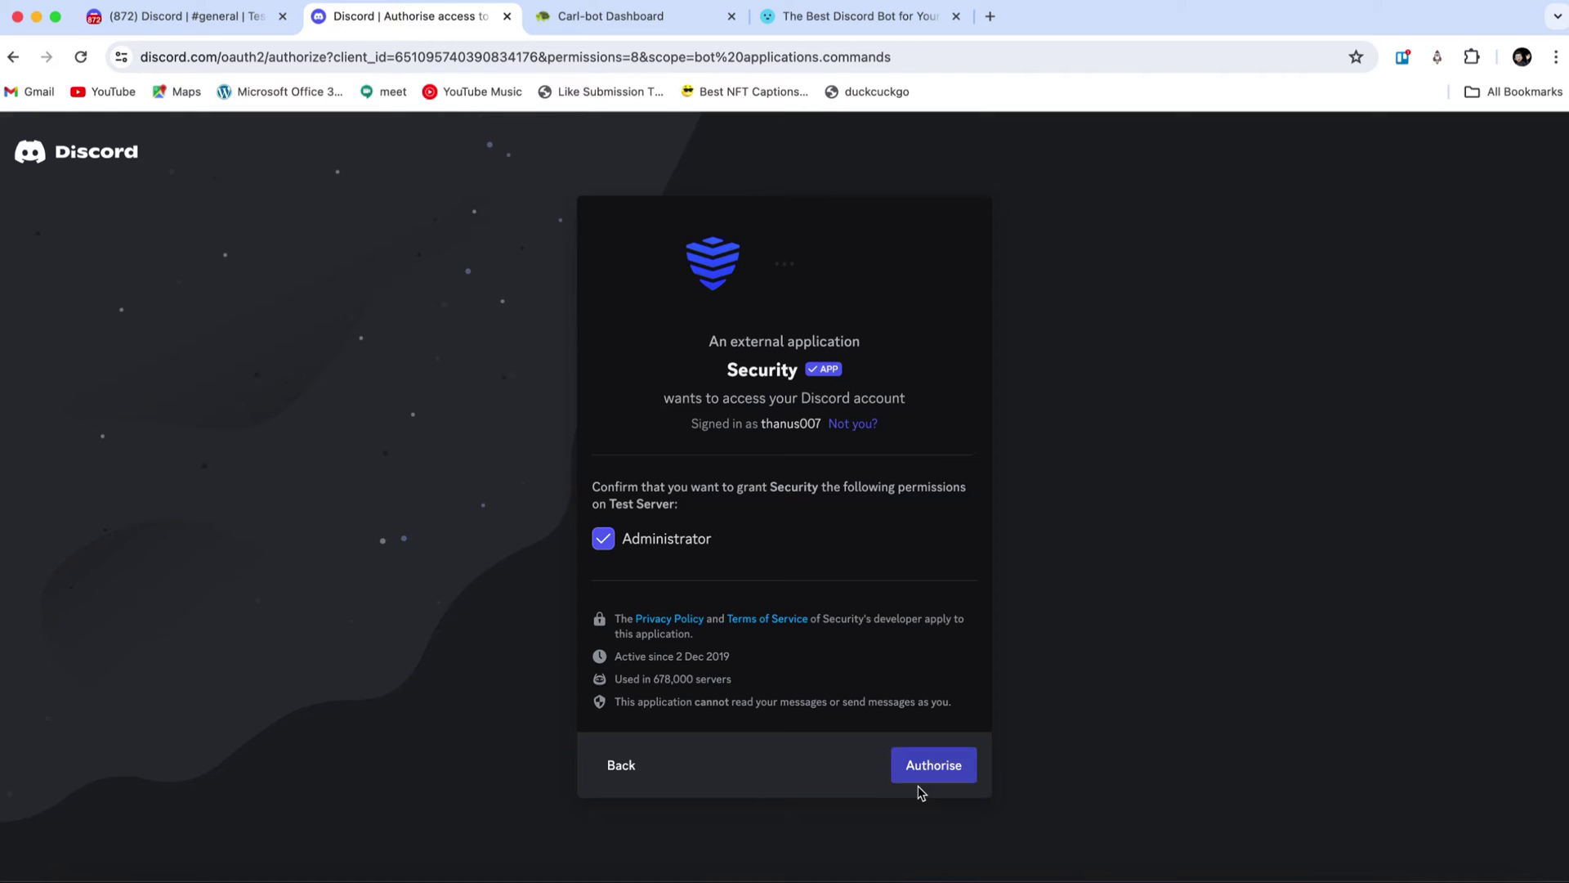
left_click(934, 768)
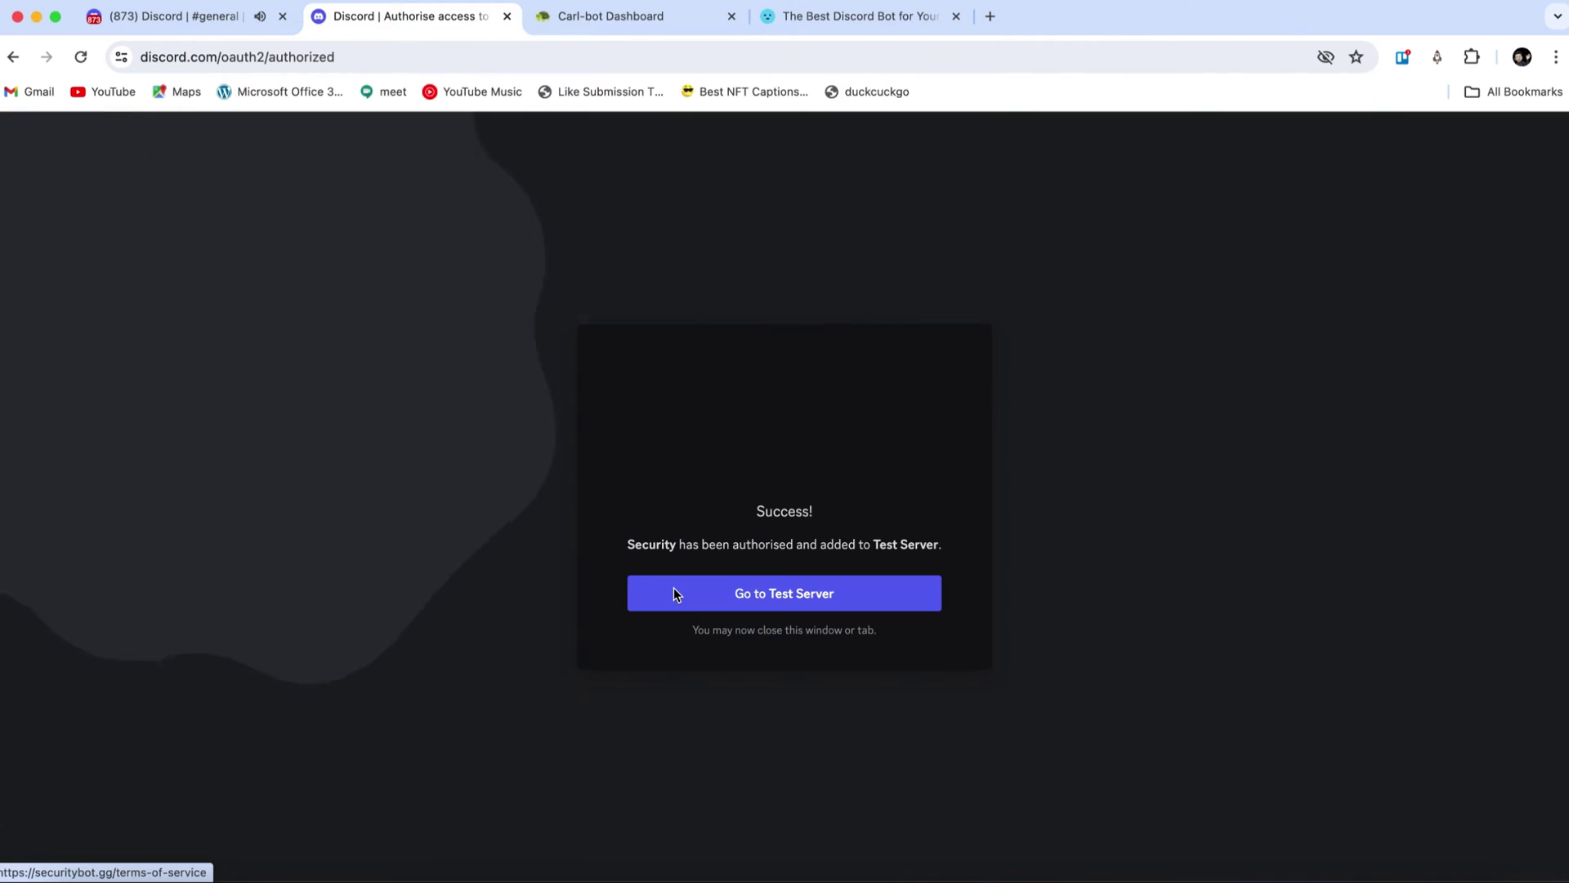
- Open Test Server's #general, read Security's welcome DM, then return to #general
left_click(798, 595)
left_click(138, 24)
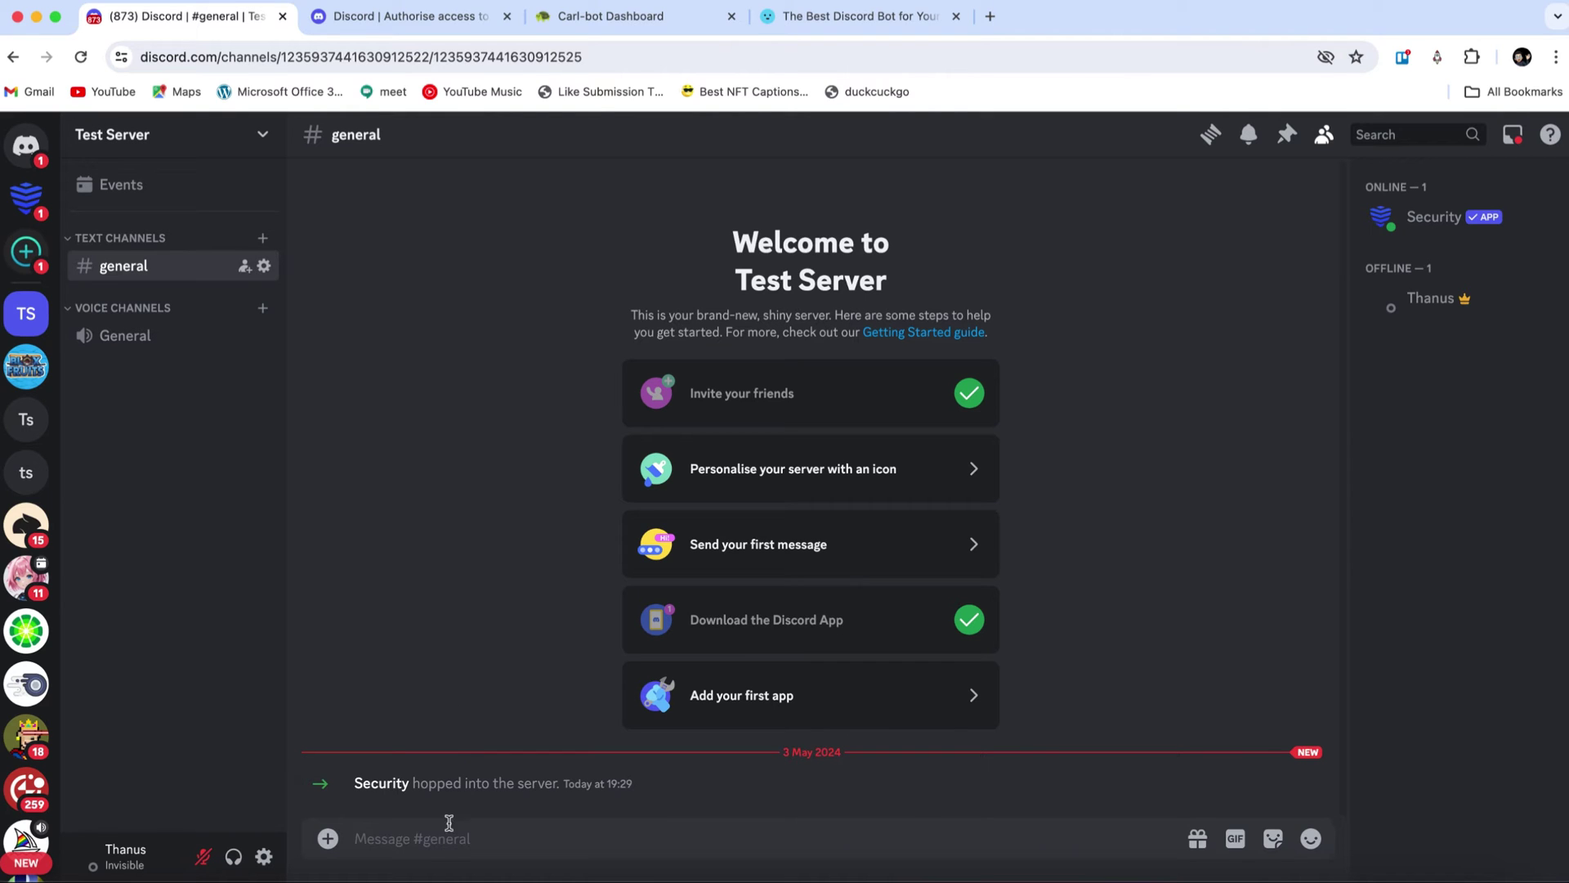
left_click(26, 196)
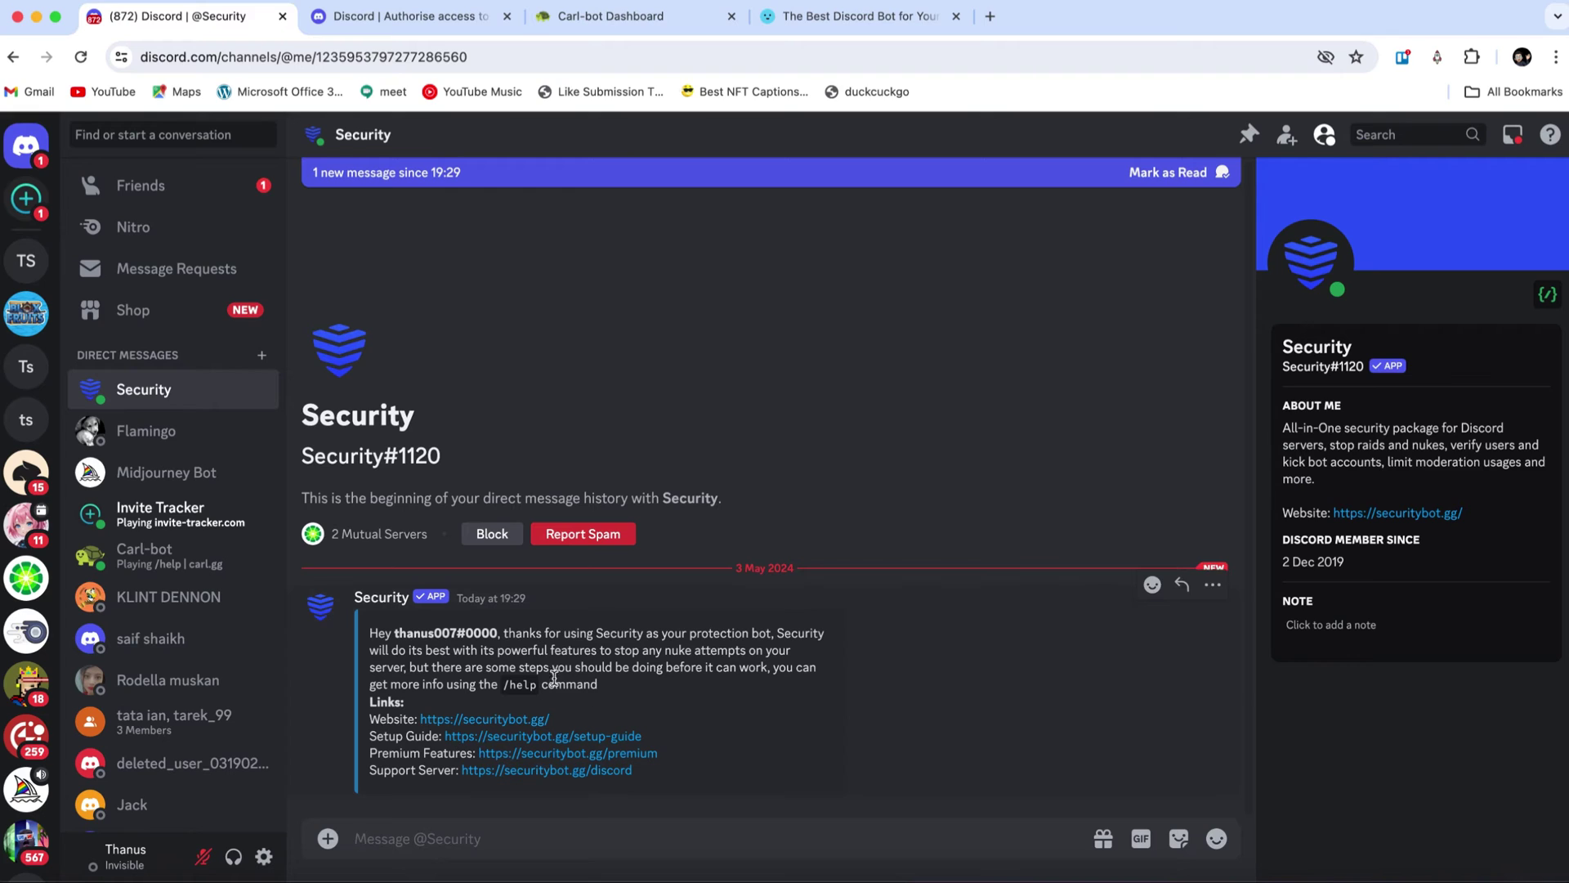
left_click(26, 261)
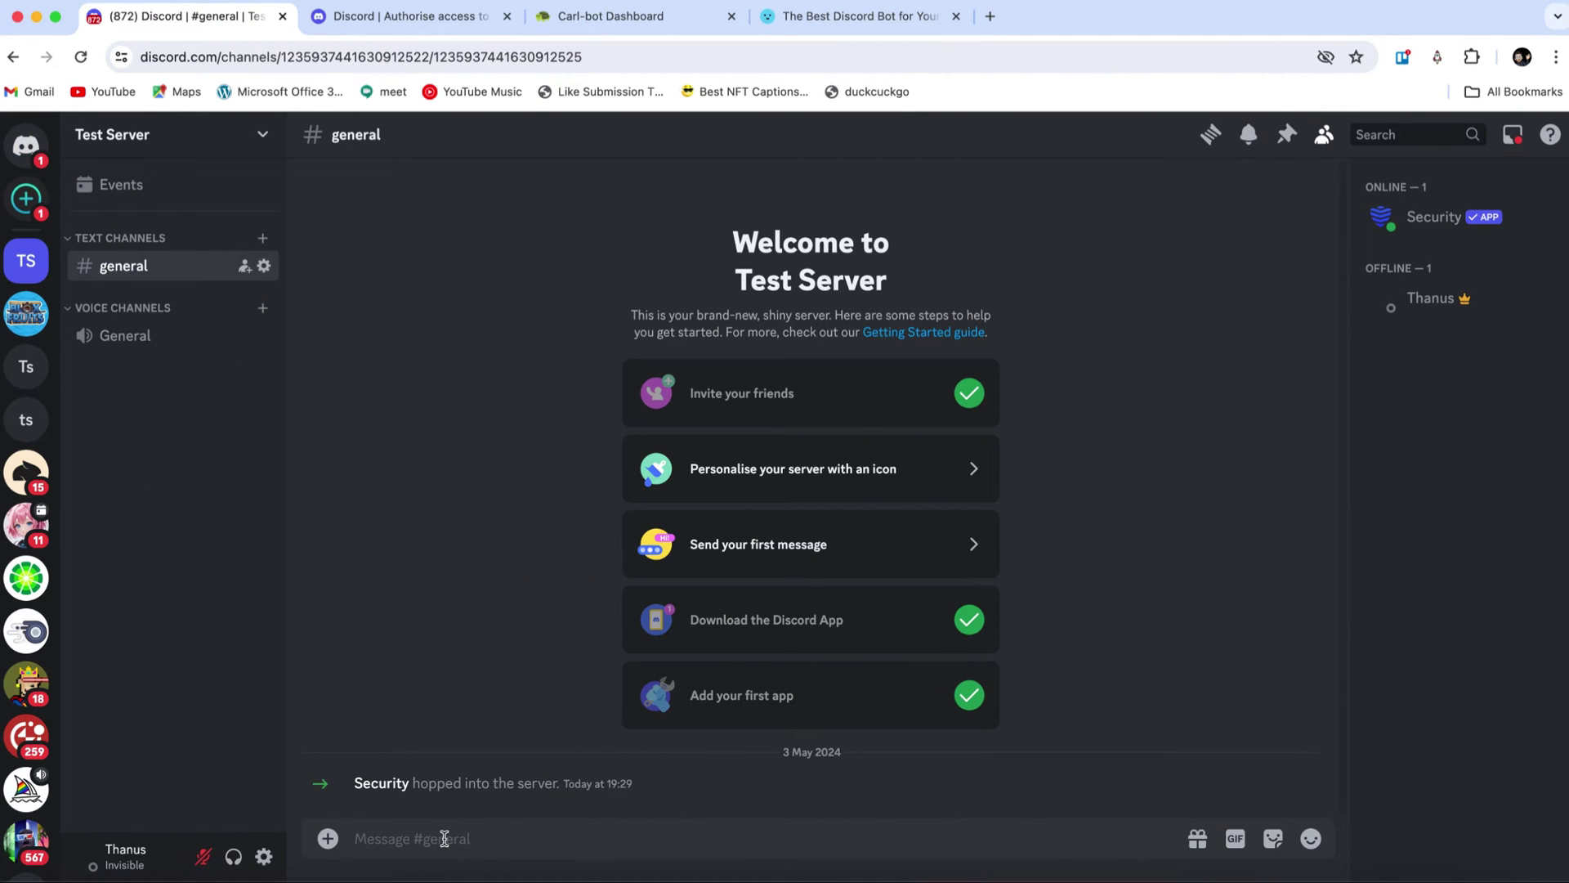
- Run /verification enable in #general
type("/ver")
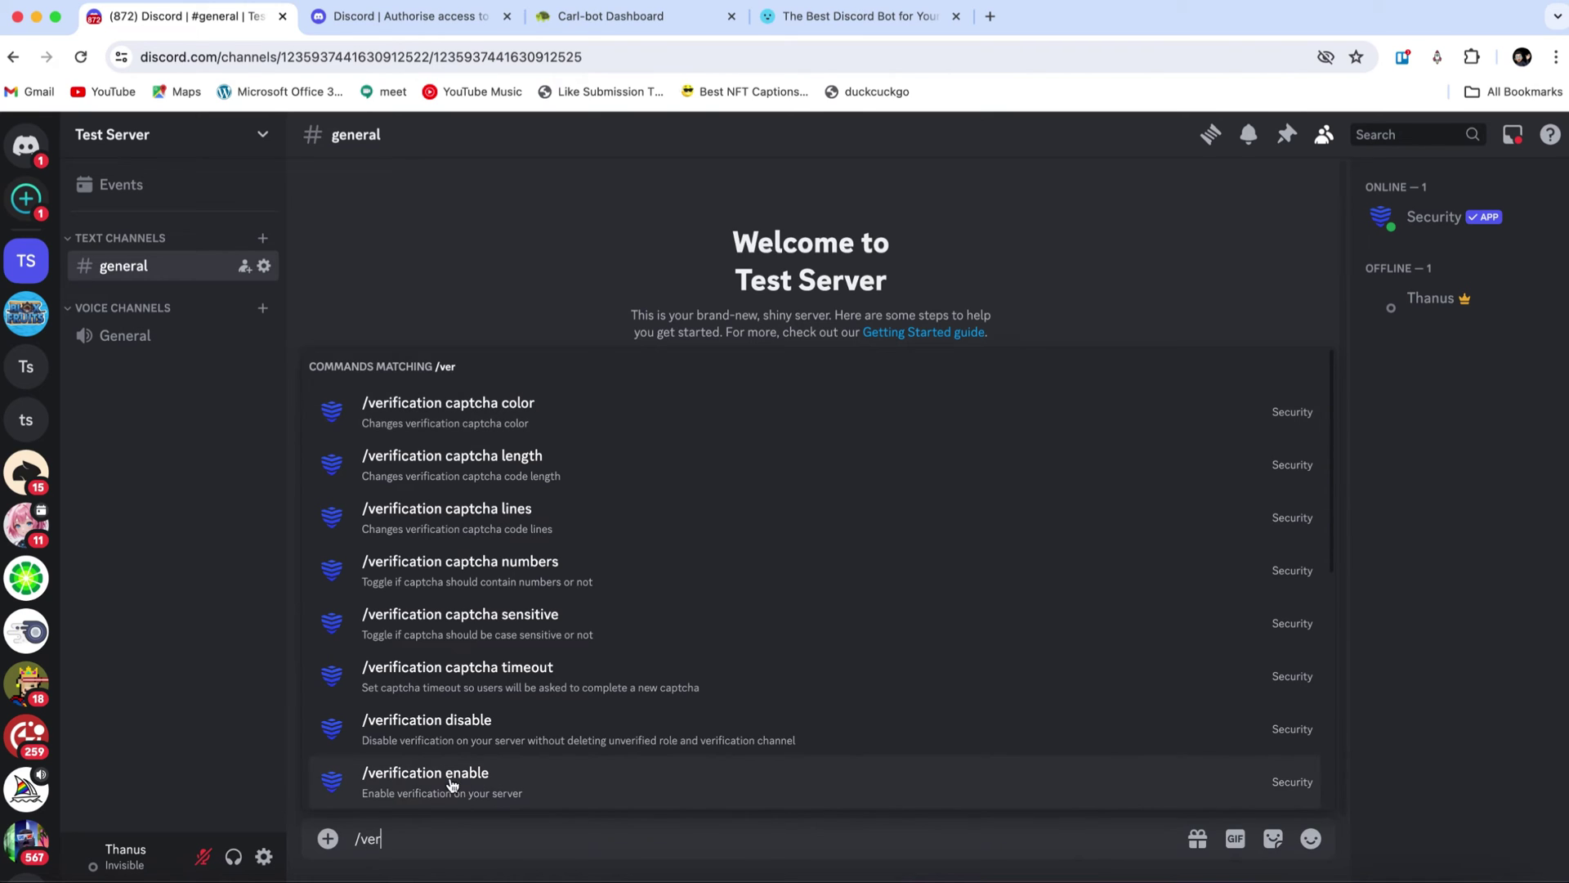
left_click(452, 785)
key("Return")
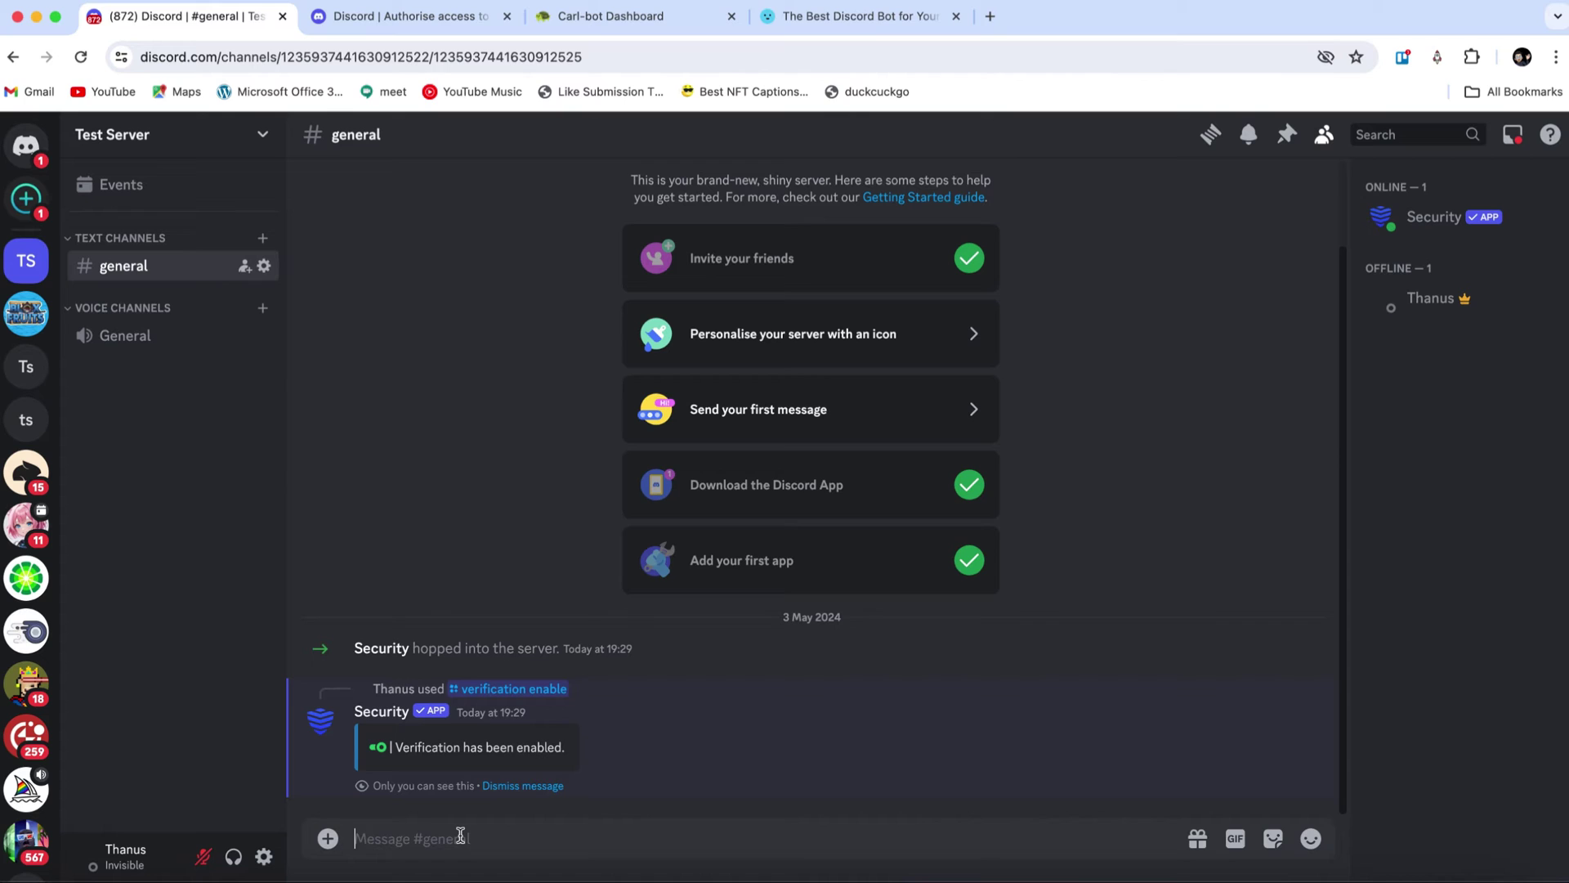
- Run /verification setup_channel to create the #verification channel
type("/verif")
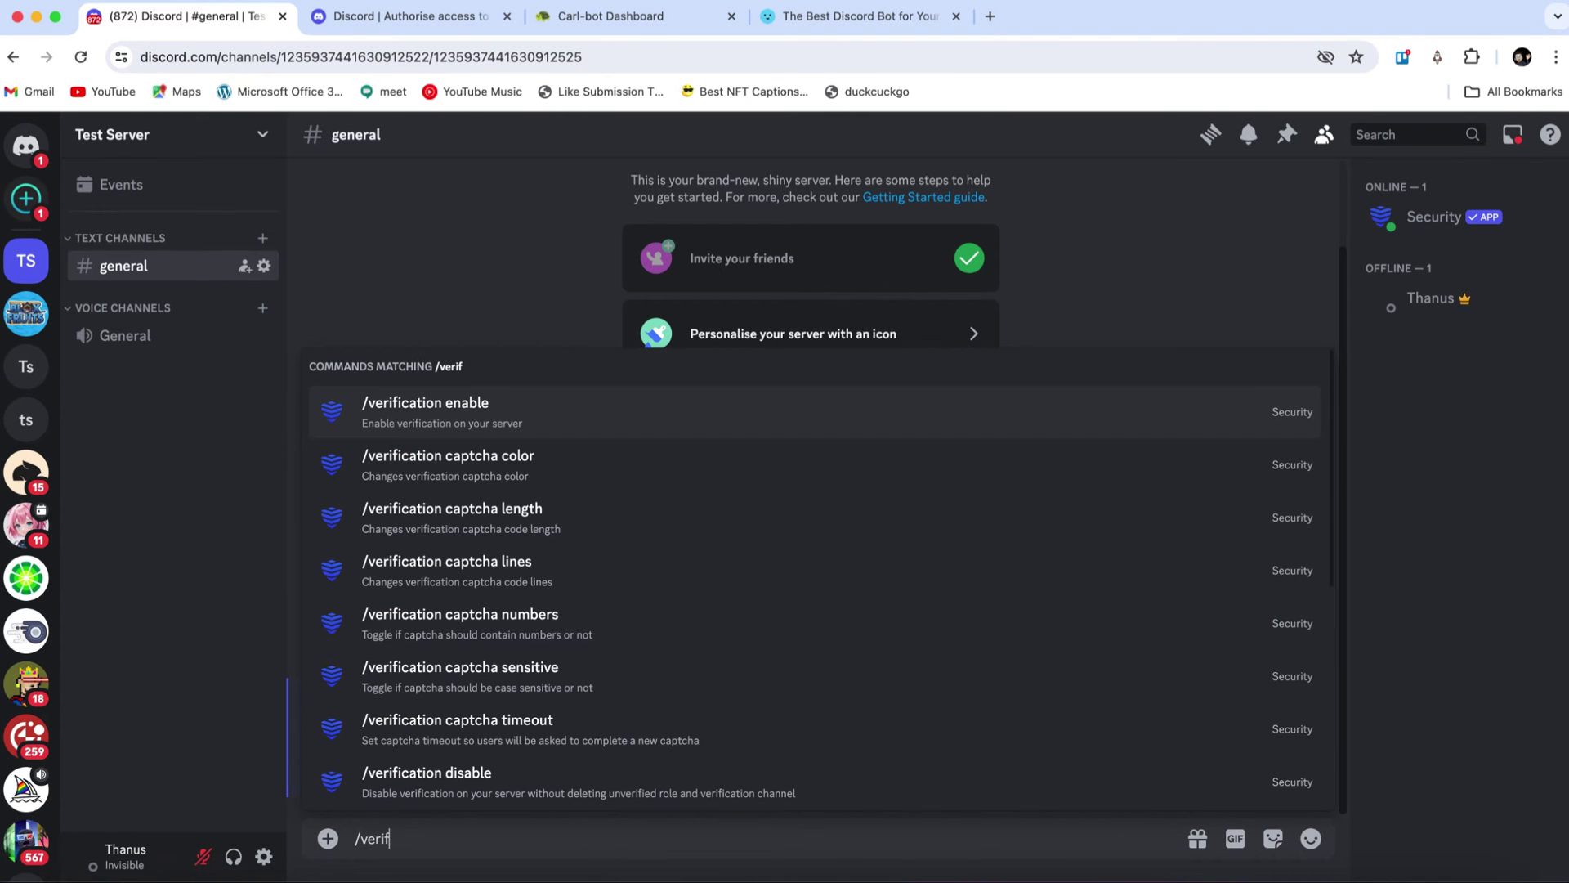
type("ication s")
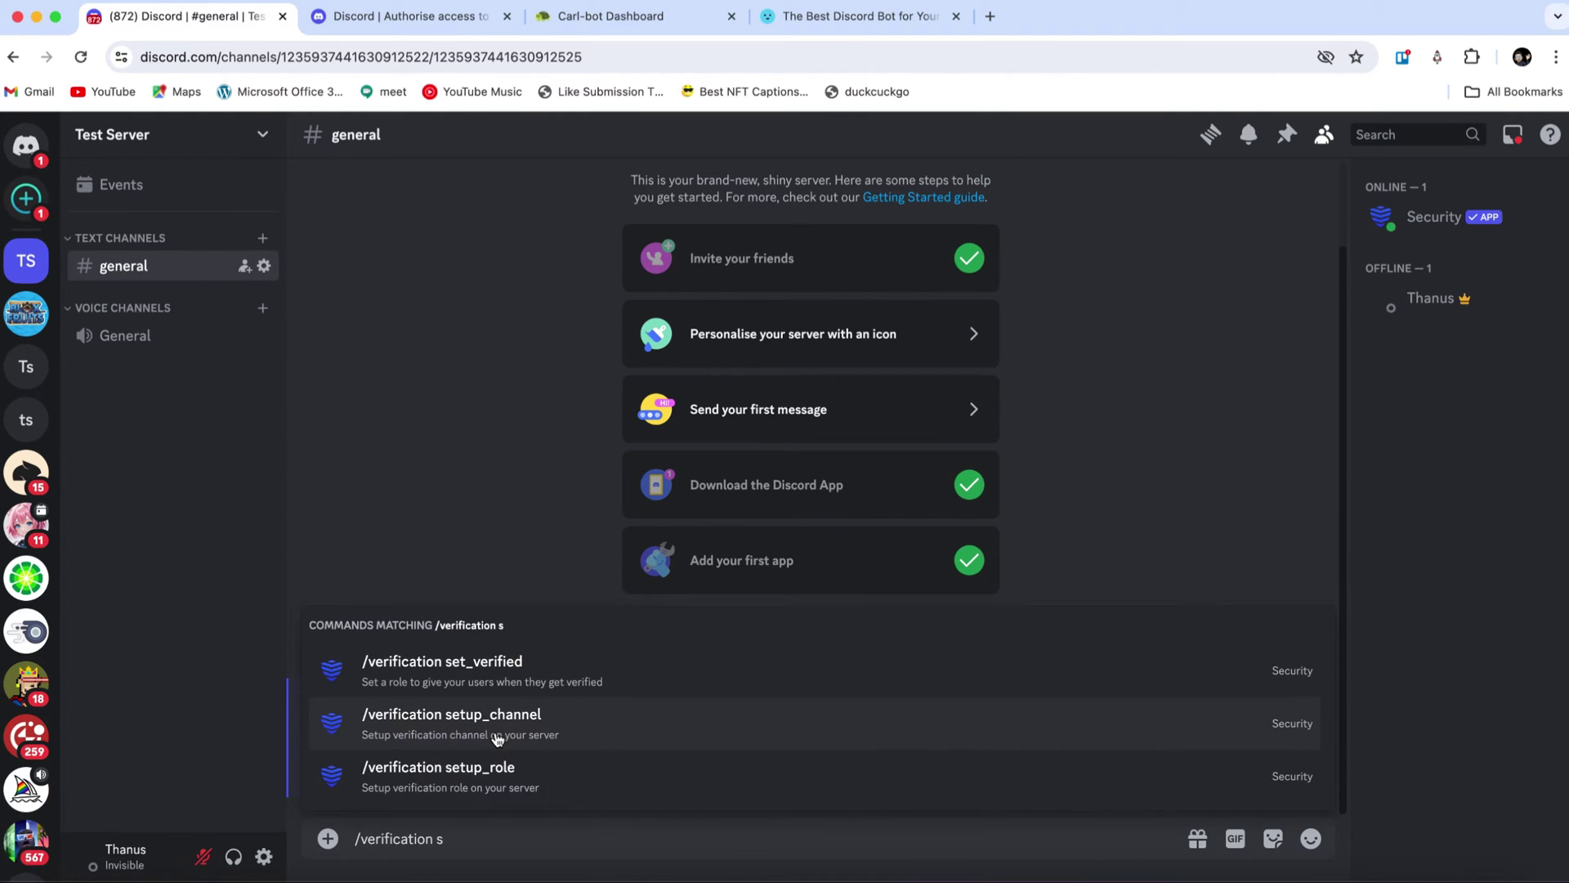
left_click(499, 734)
key("Return")
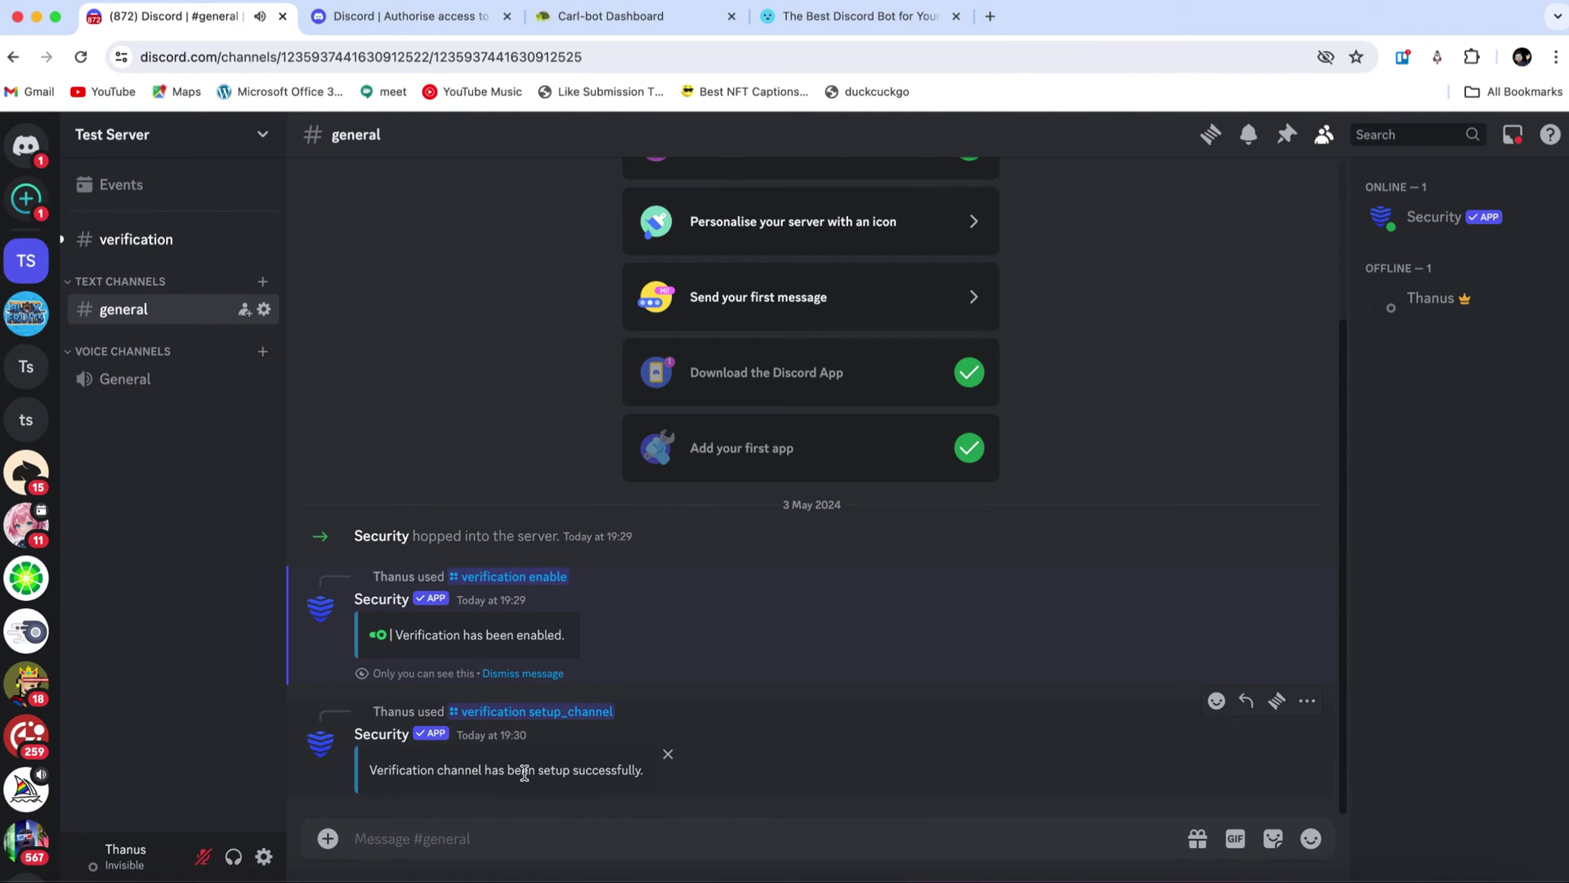
- Set the verification type to One-Click Verification, then check the updated #verification message
left_click(143, 239)
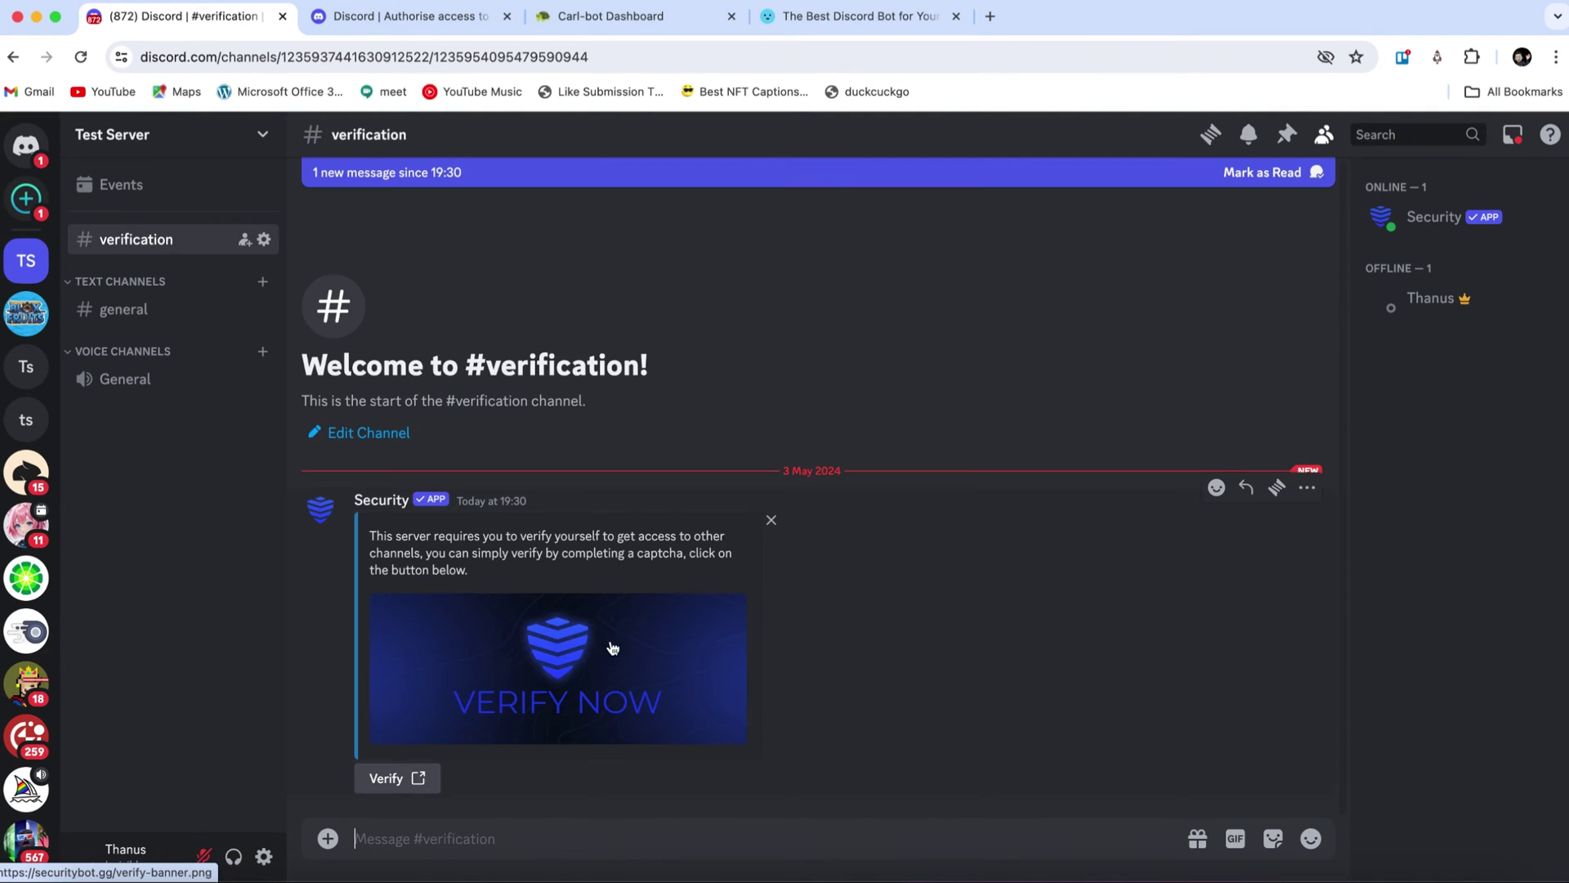
left_click(82, 309)
type("/v")
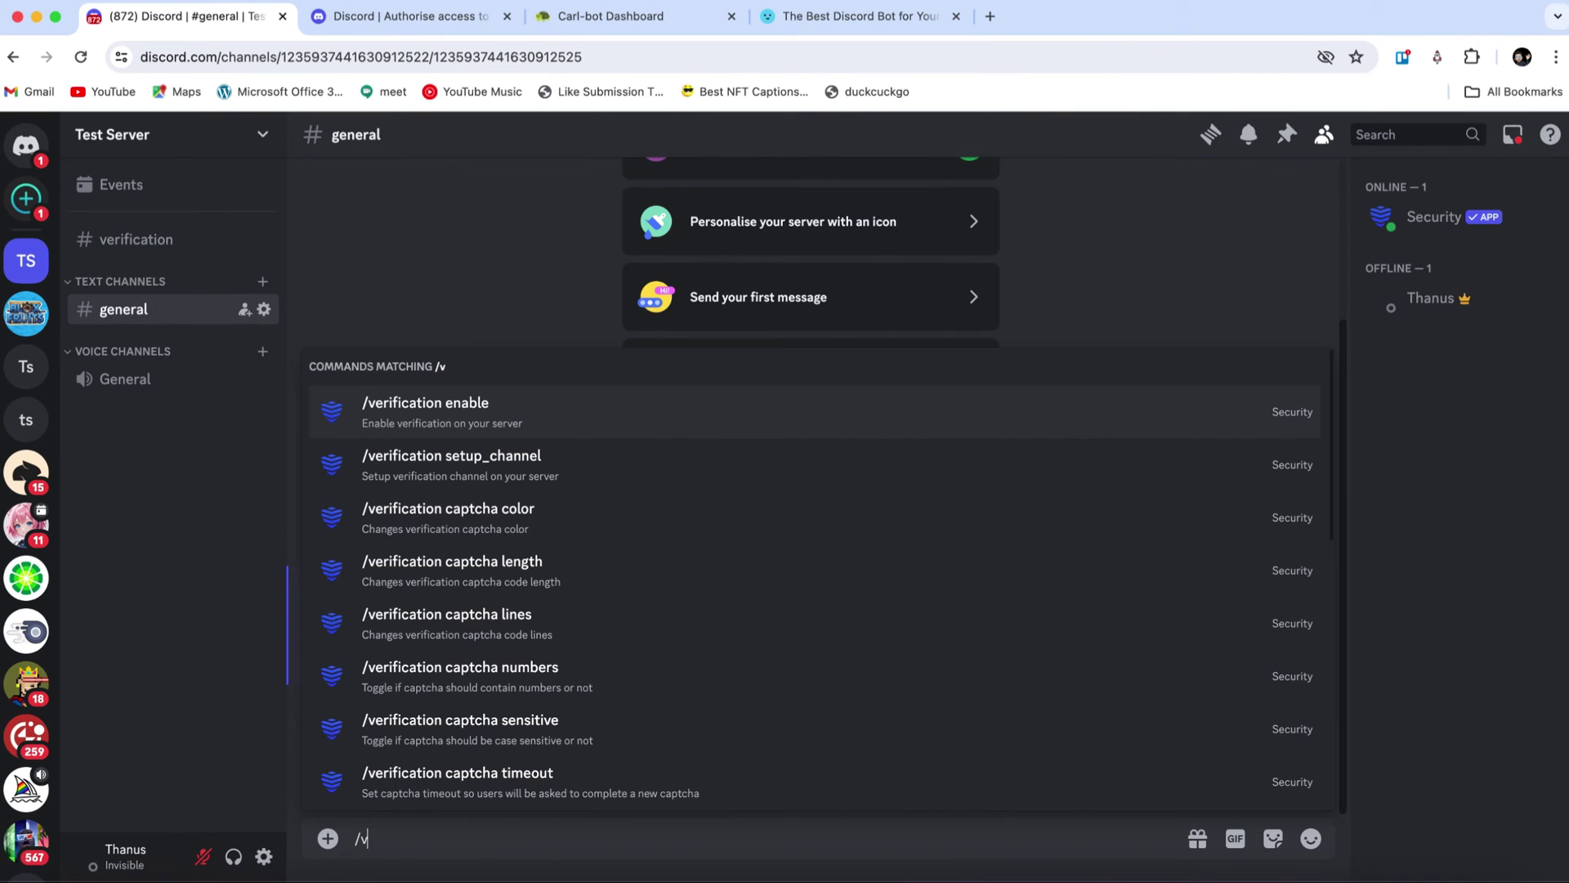
type("erification ty")
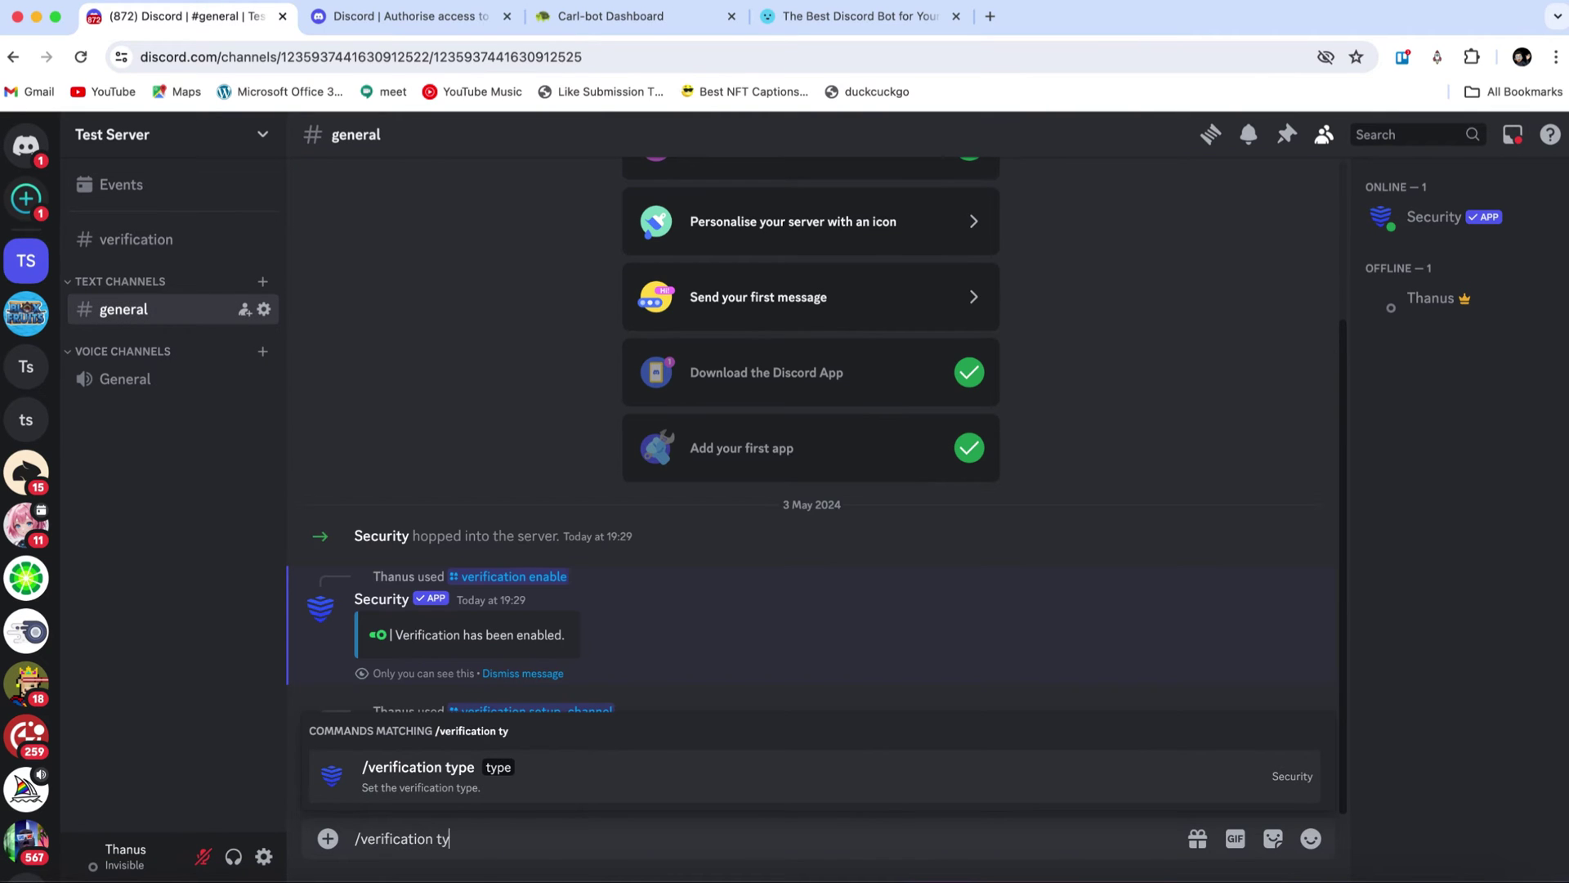
left_click(524, 795)
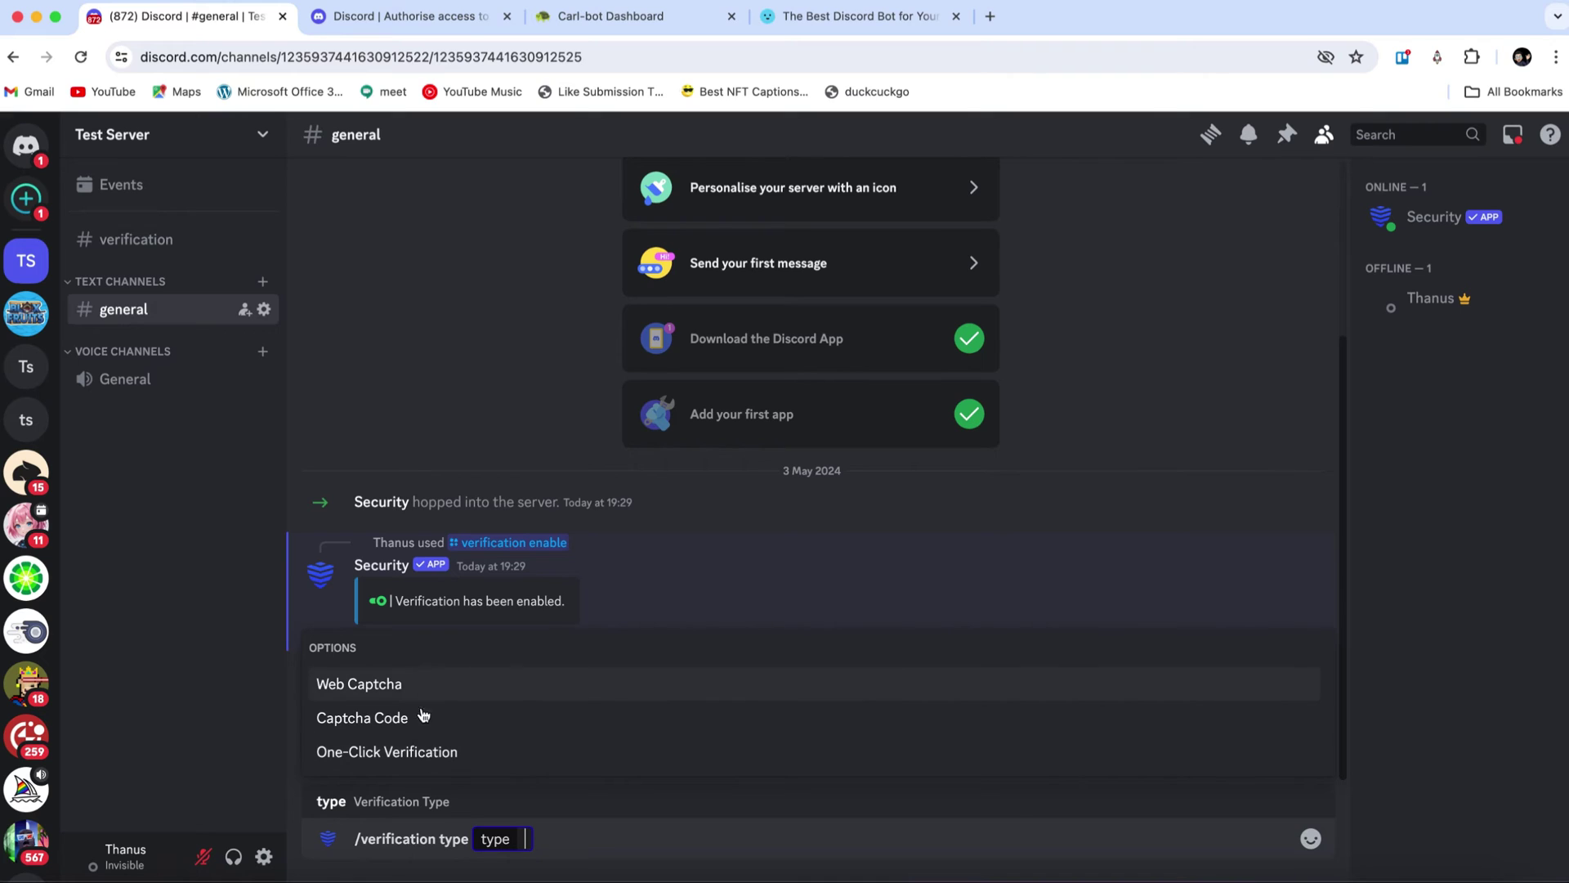
left_click(419, 752)
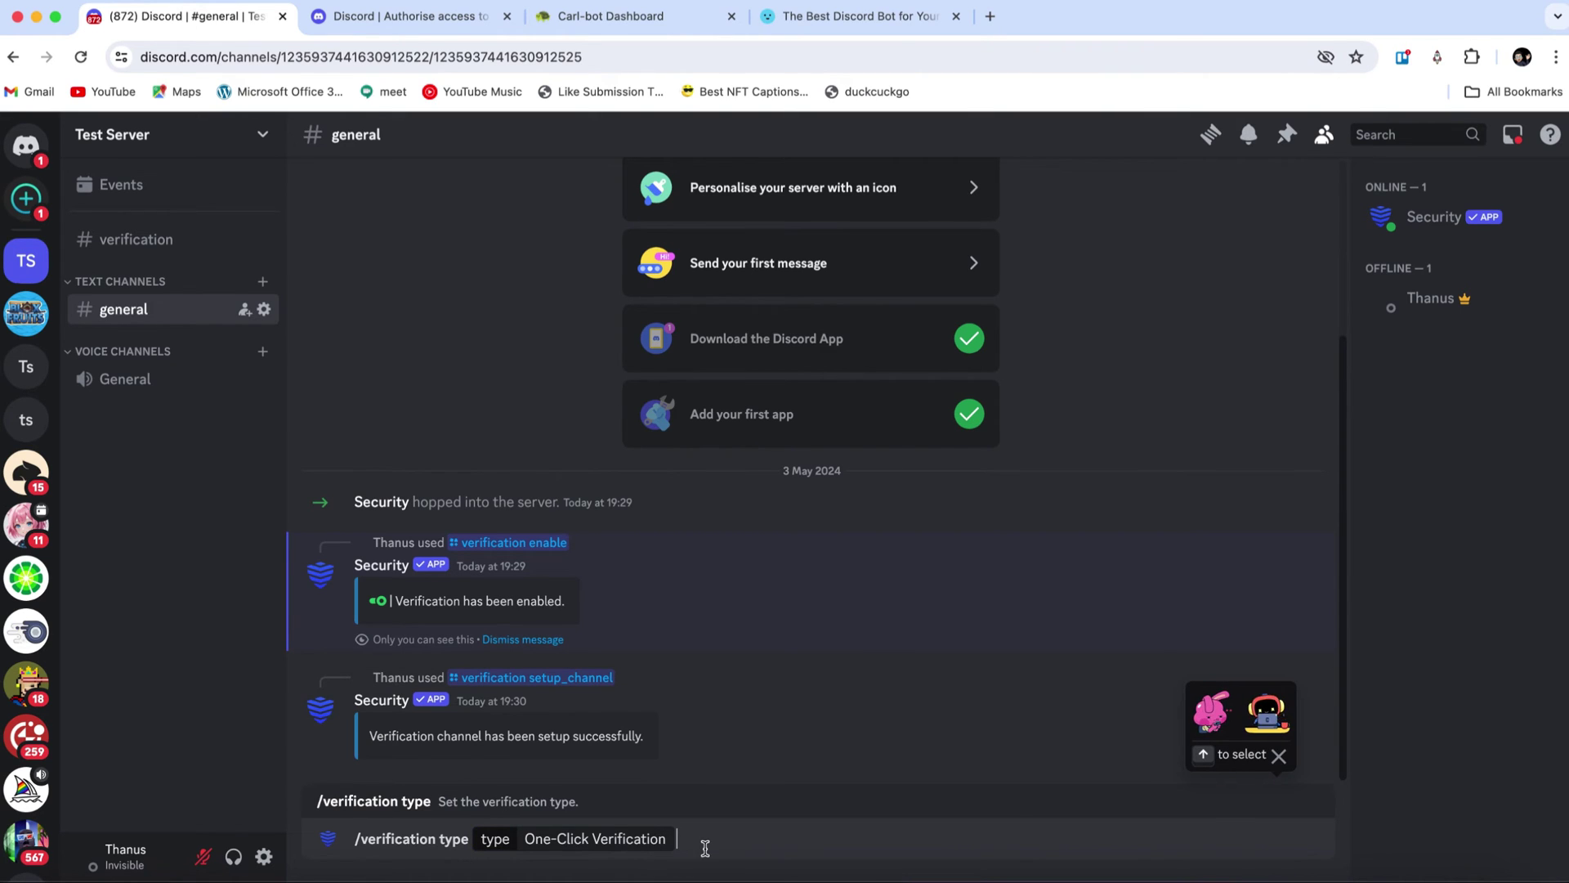
key("Return")
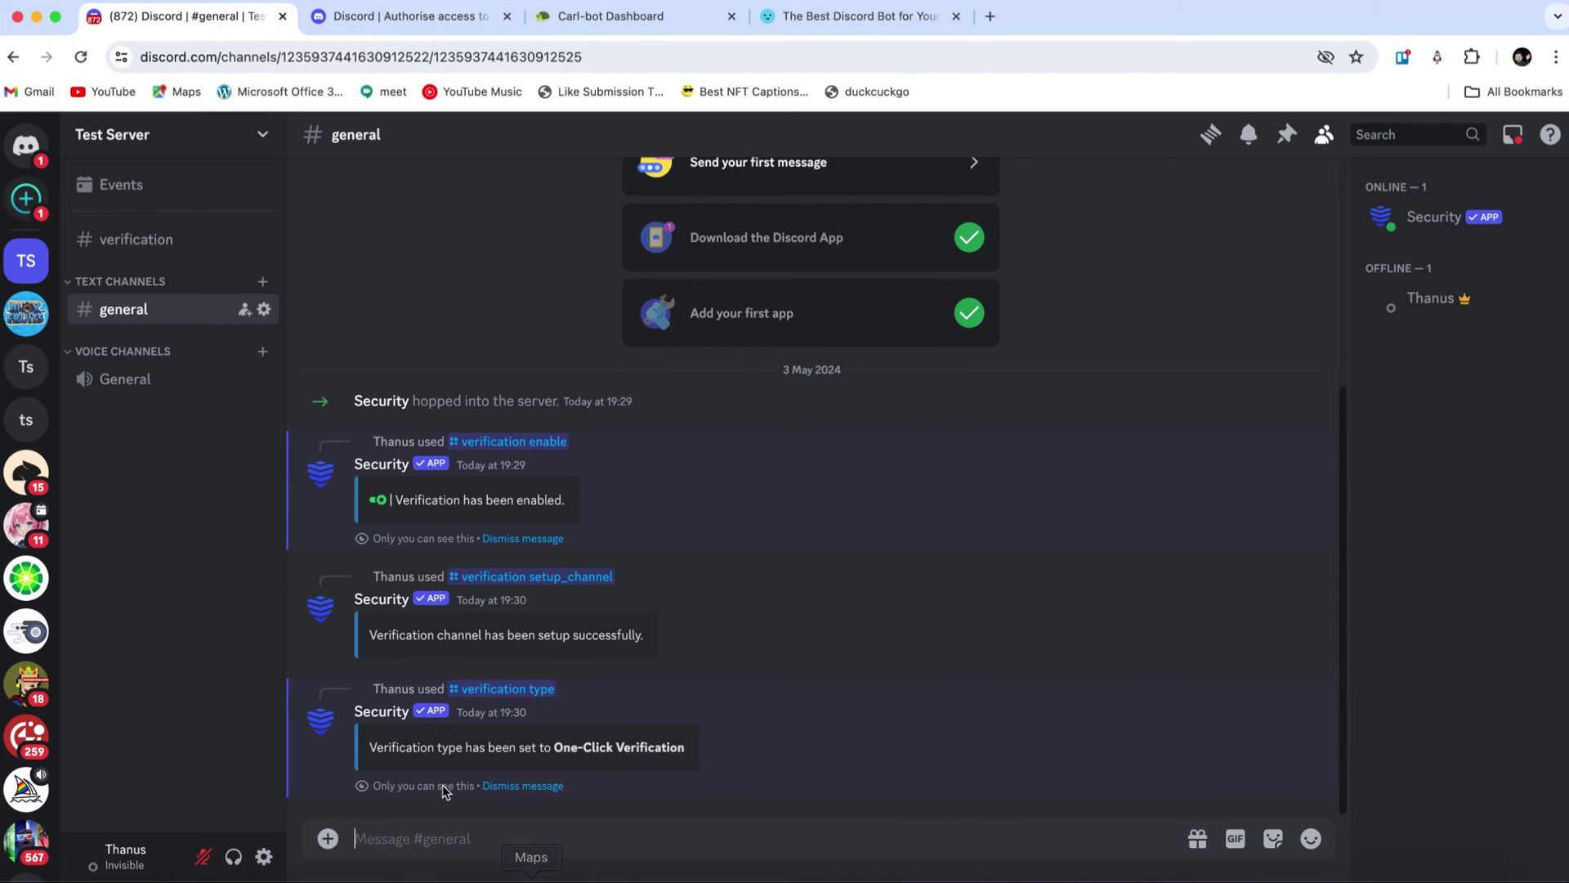
left_click(141, 242)
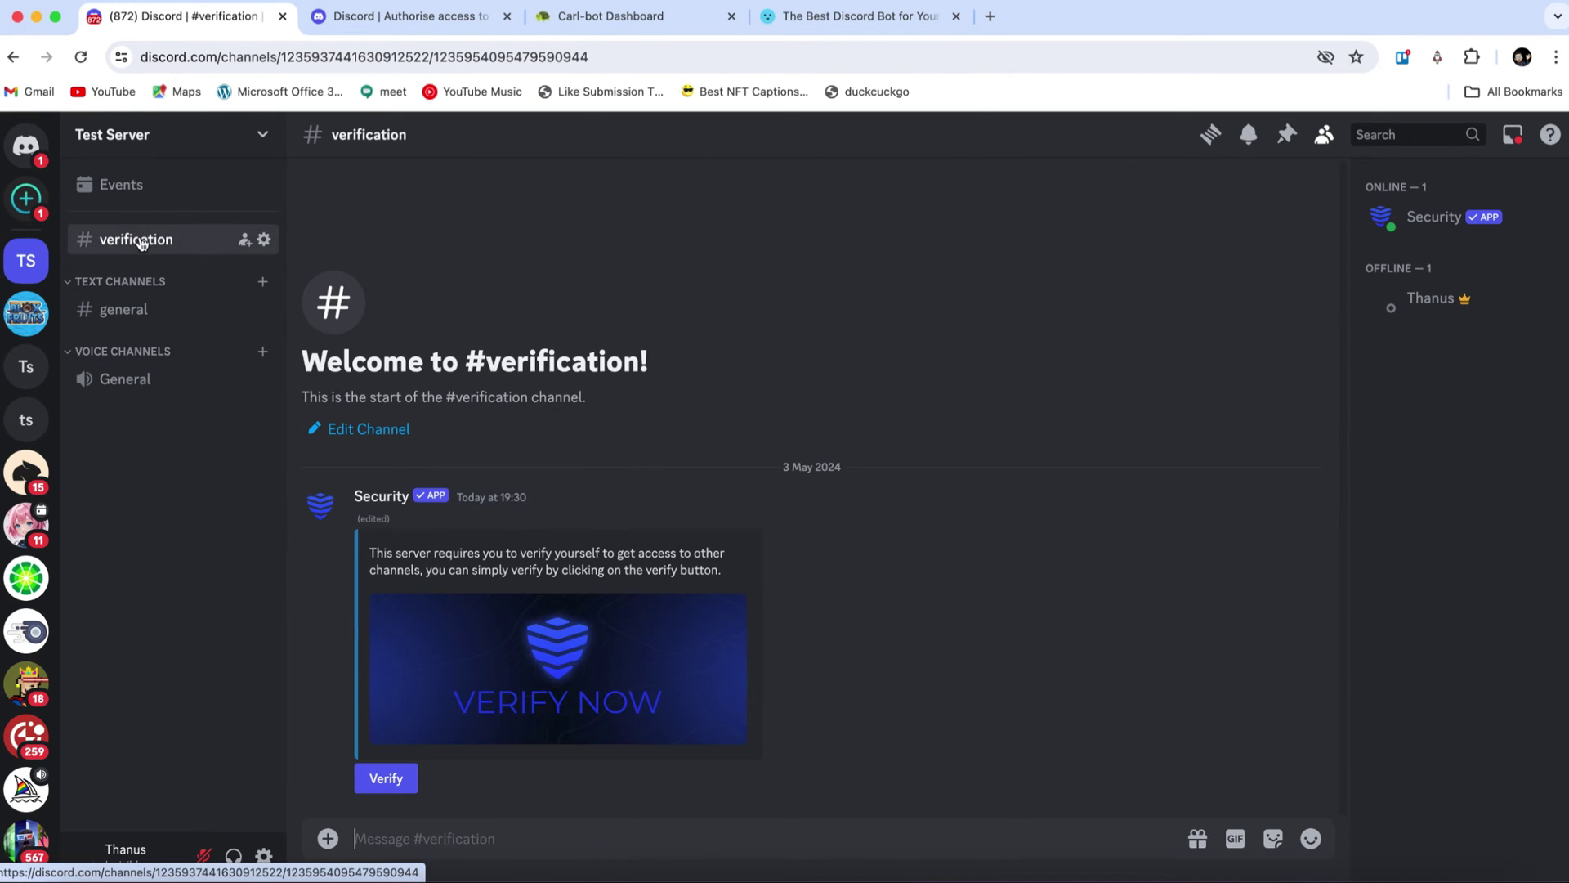
- Try the one-click Verify button, then run /verification setup_role in #general
left_click(394, 779)
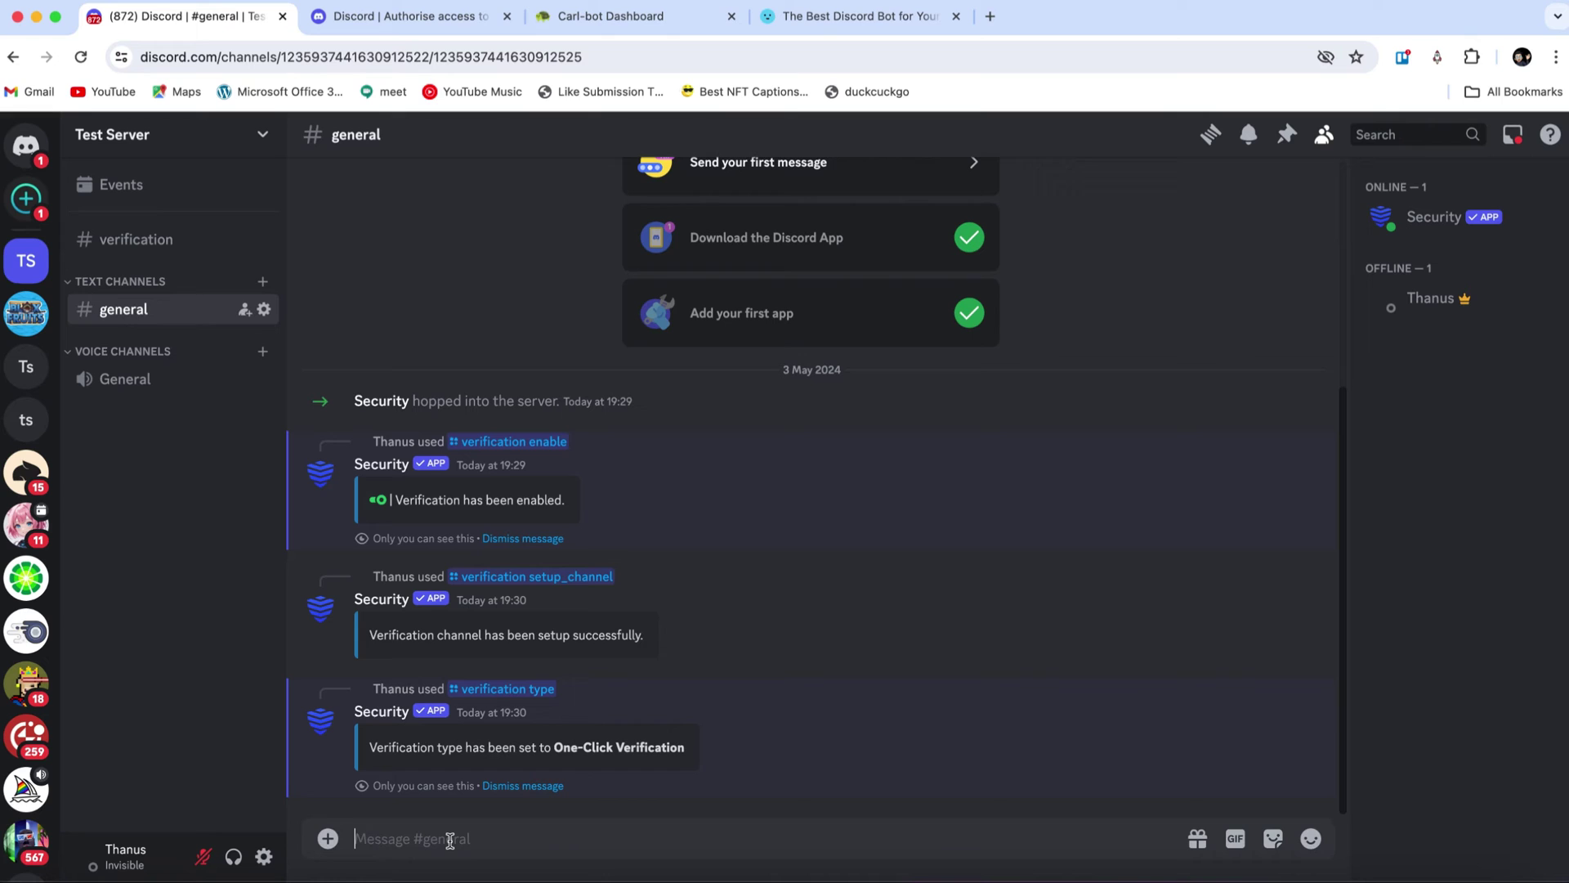
type("/verification set")
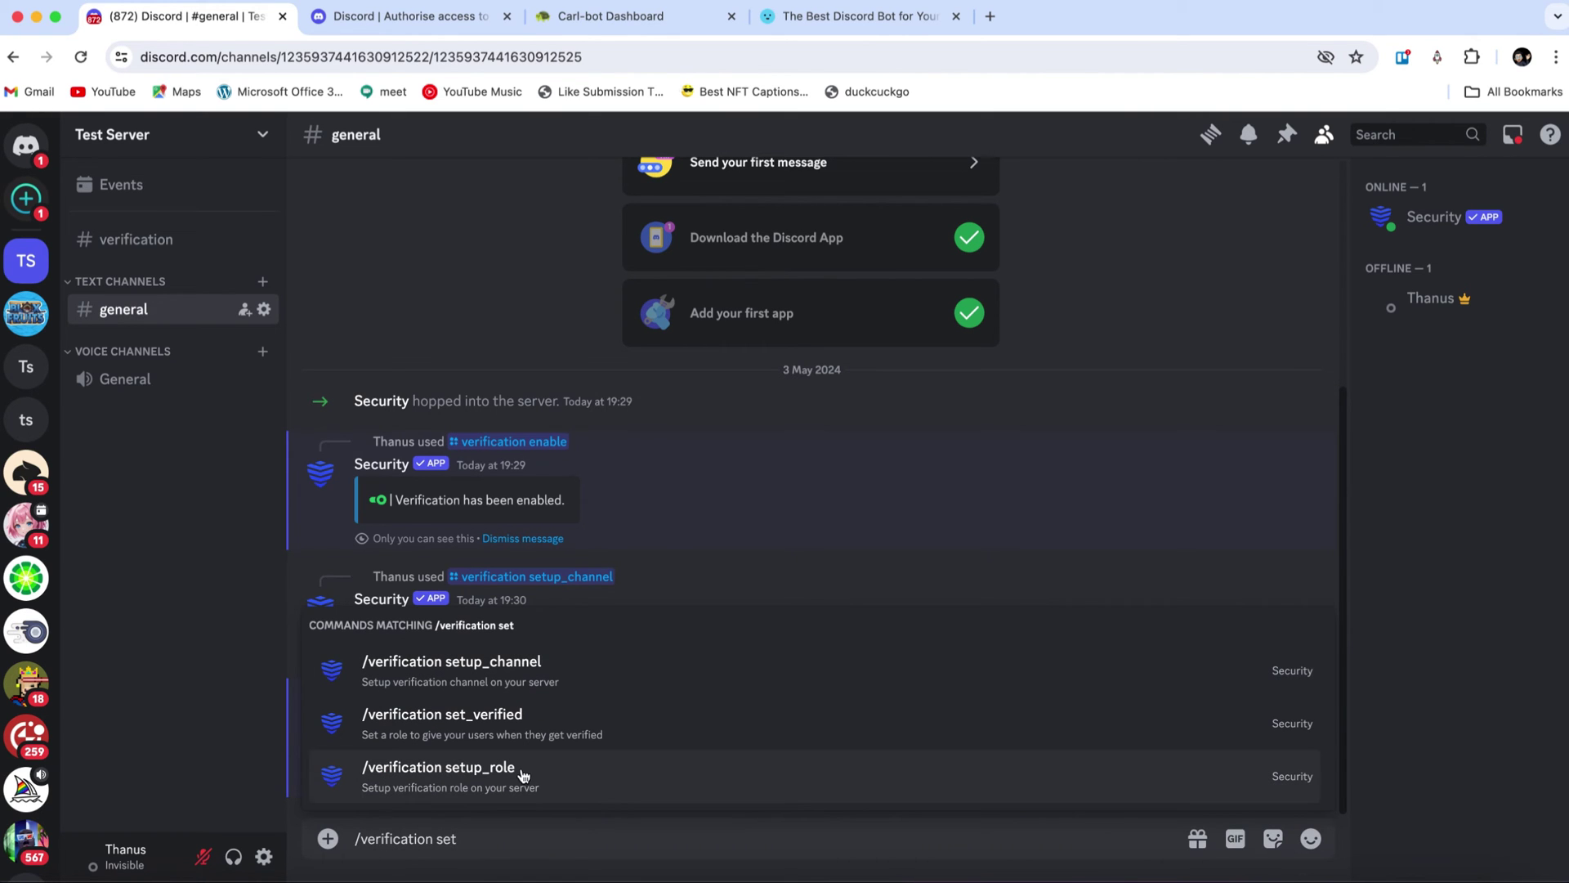
left_click(496, 777)
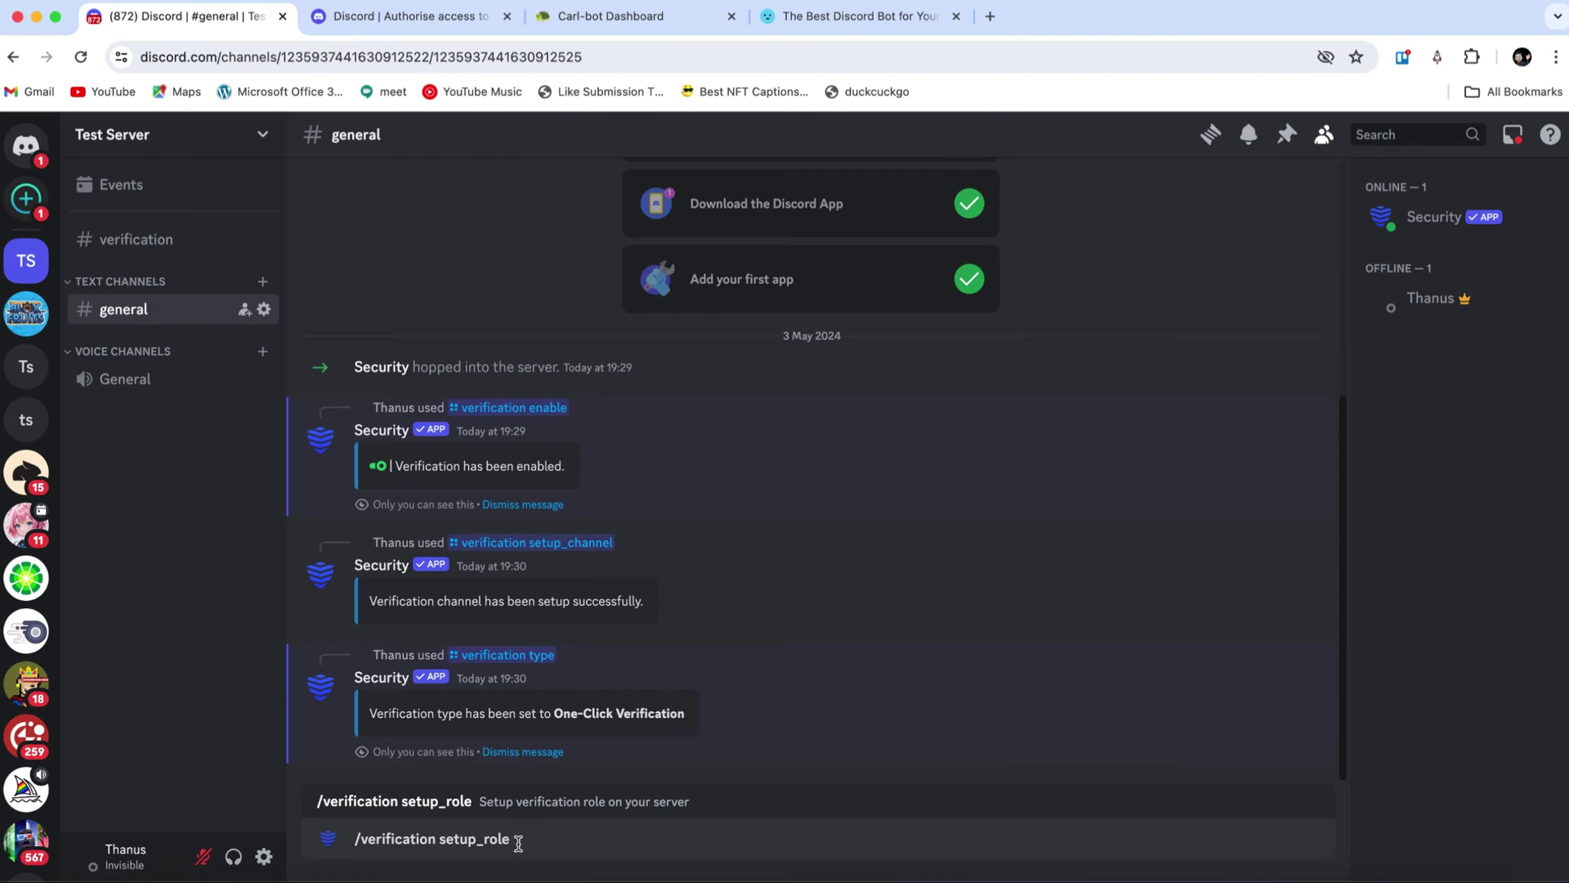
key("Return")
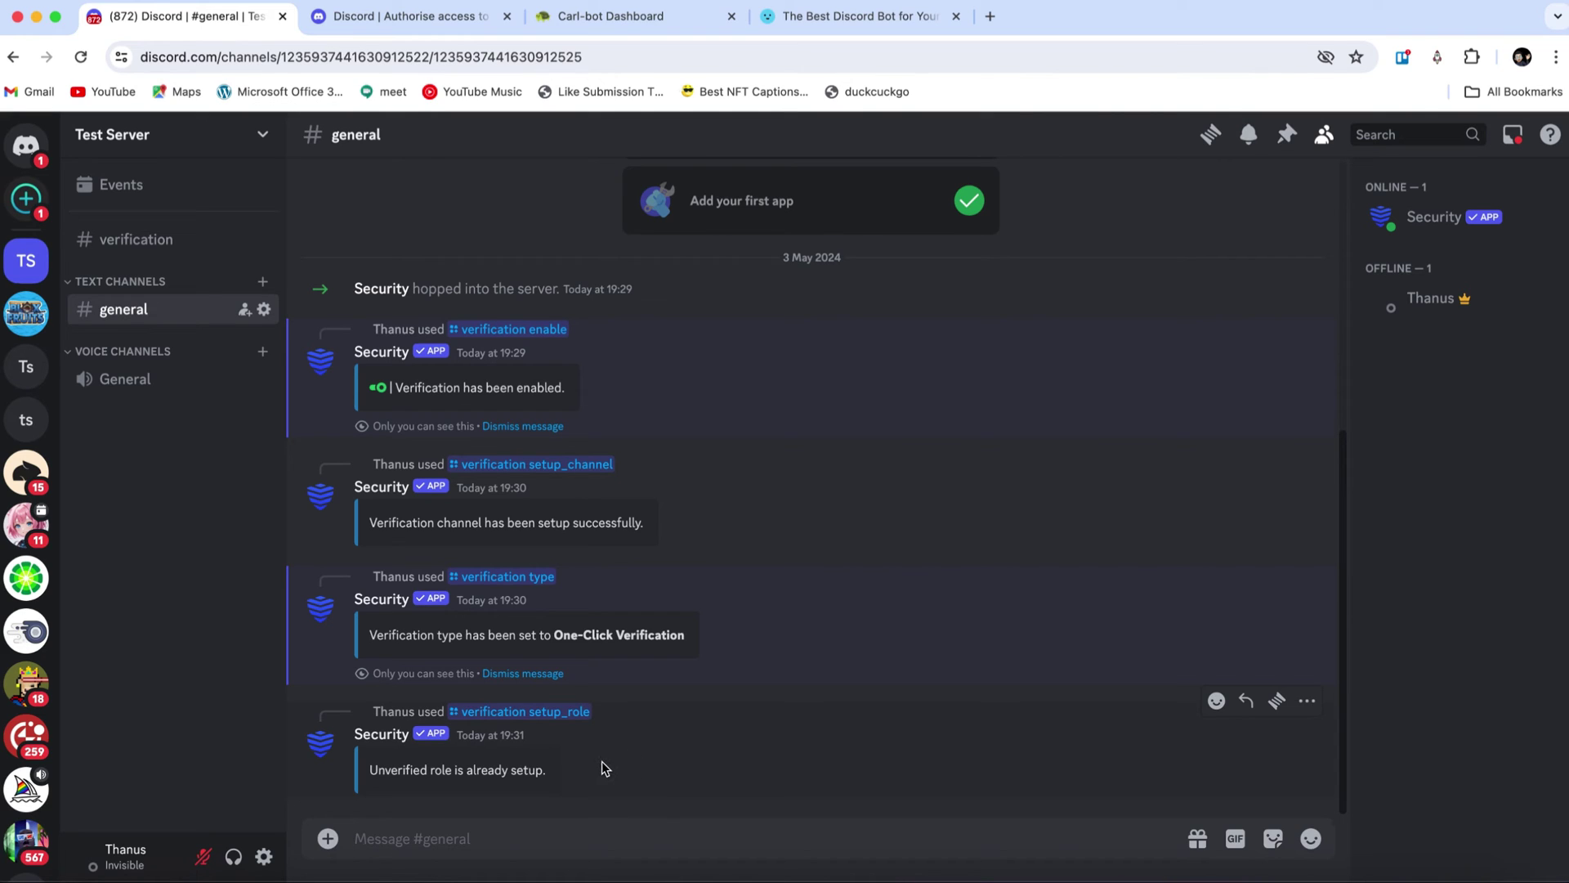
- Open Test Server's settings at the Roles page
left_click(263, 139)
left_click(172, 258)
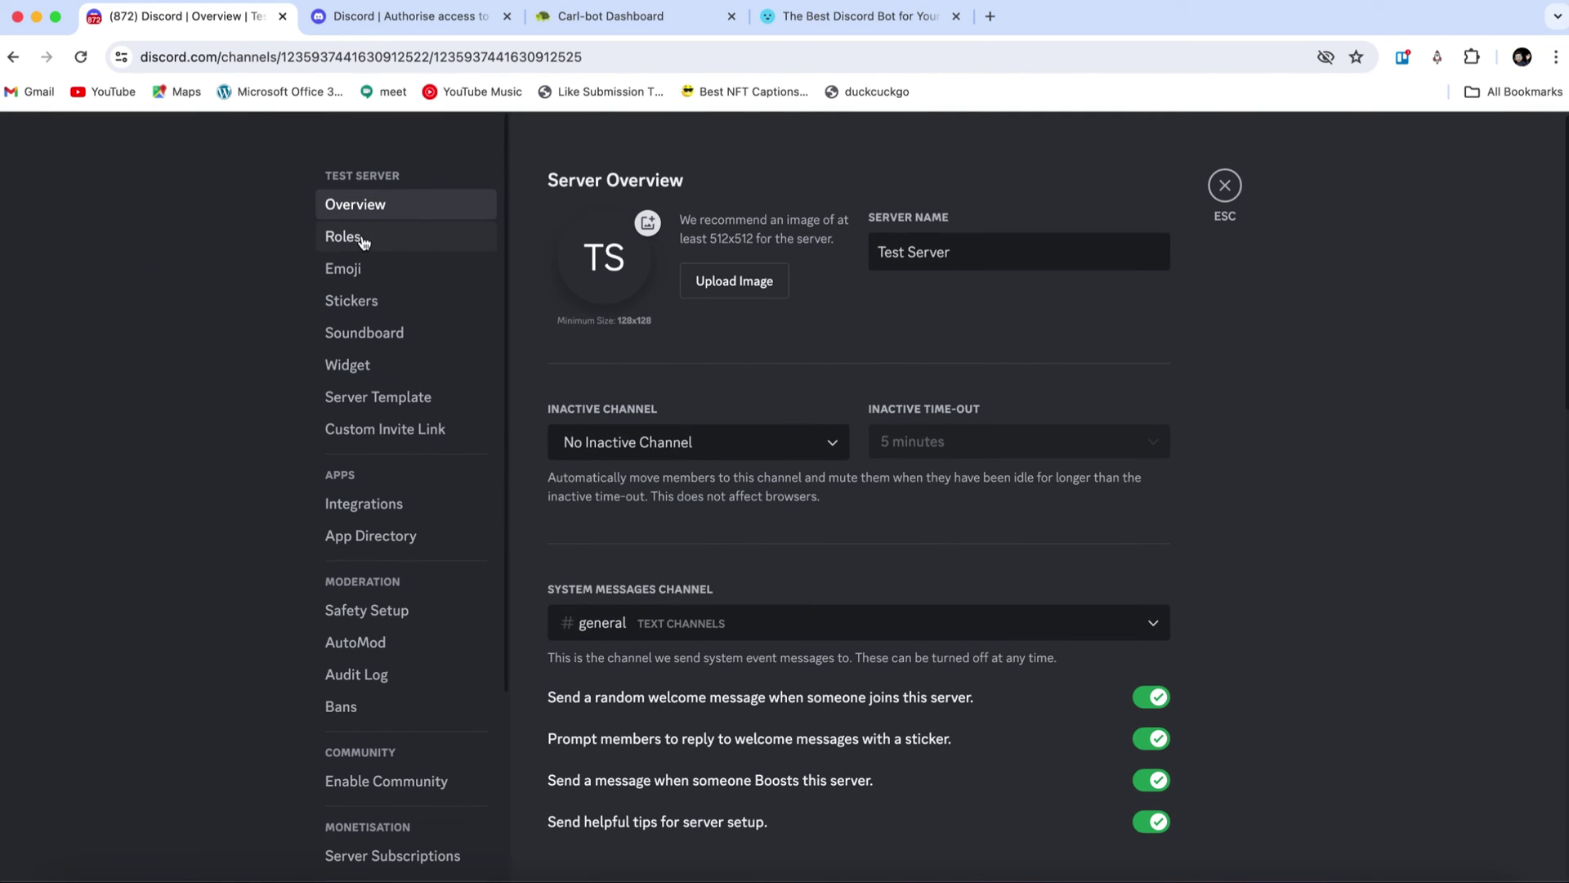
left_click(361, 235)
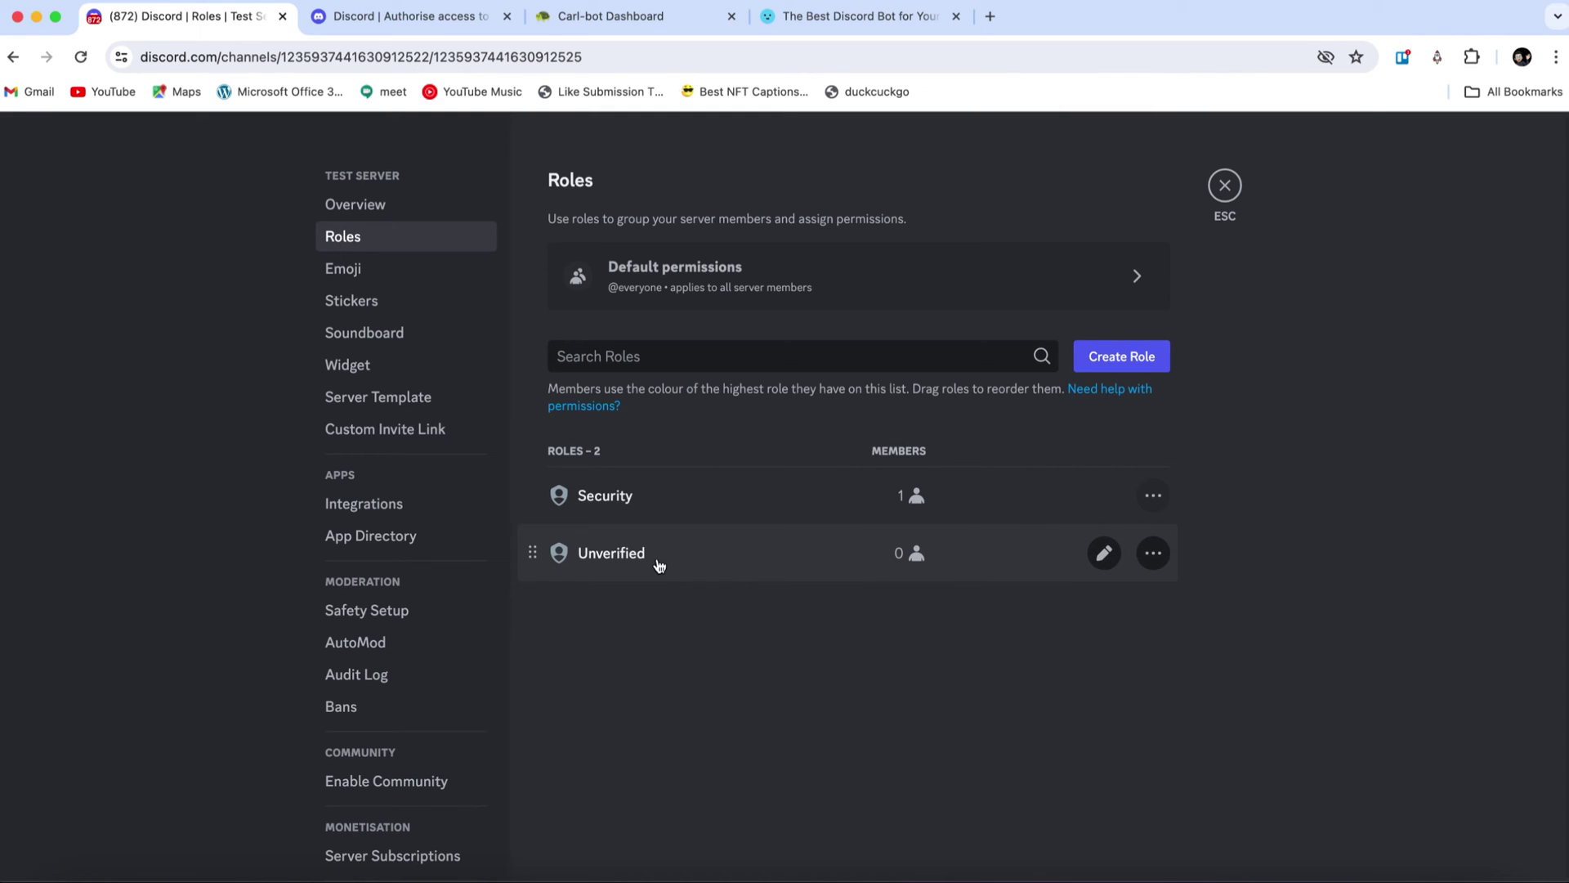
- Create and save a blue role named Verified, then drag it above Unverified
left_click(1133, 363)
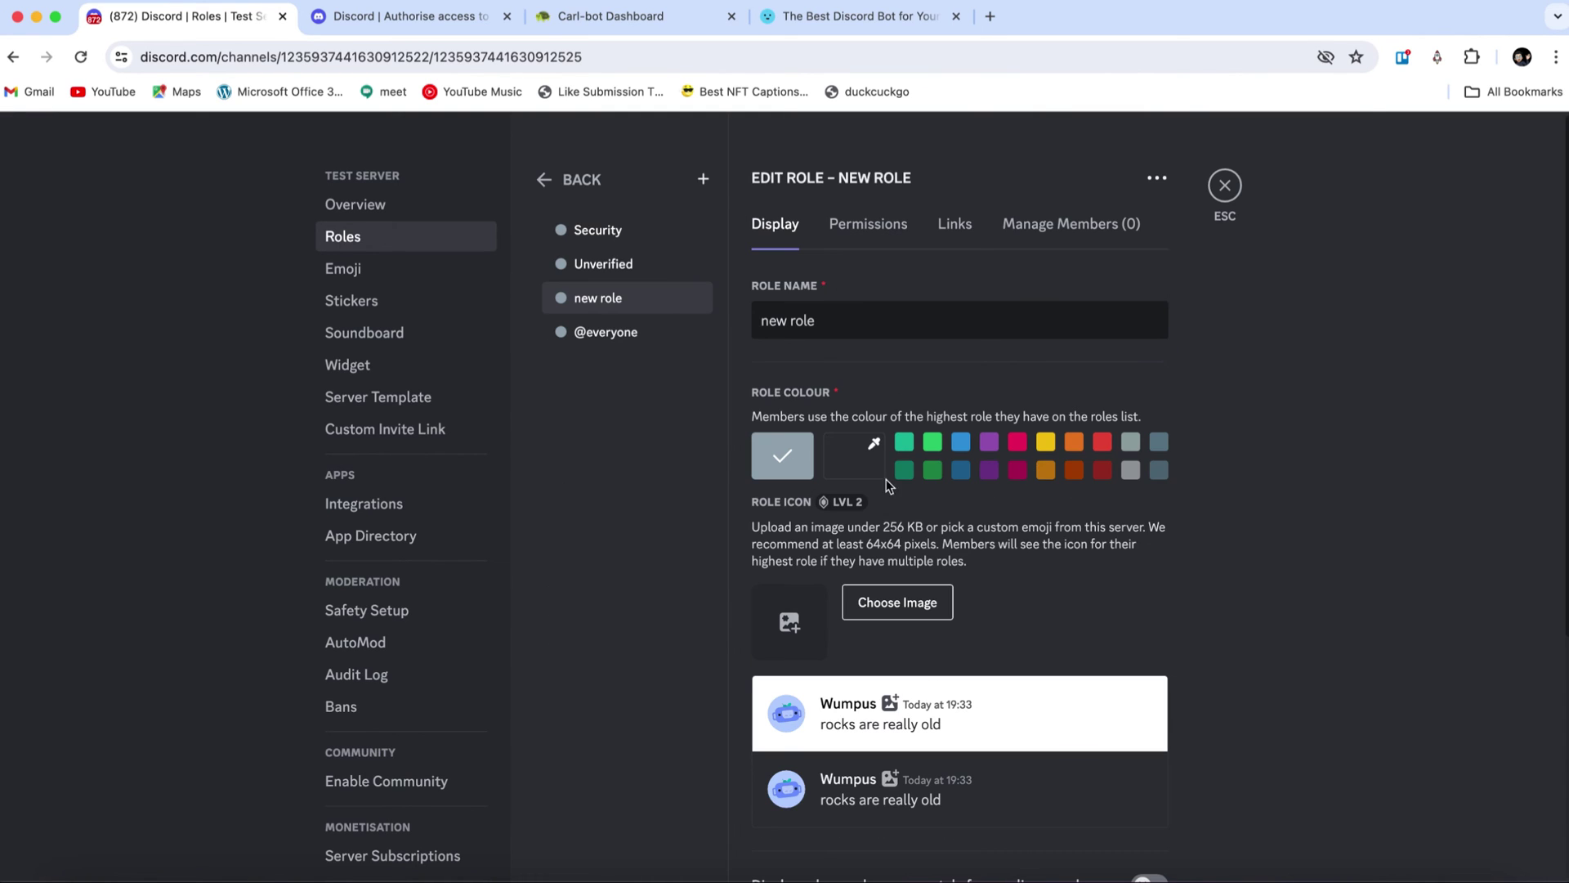
type("Verified")
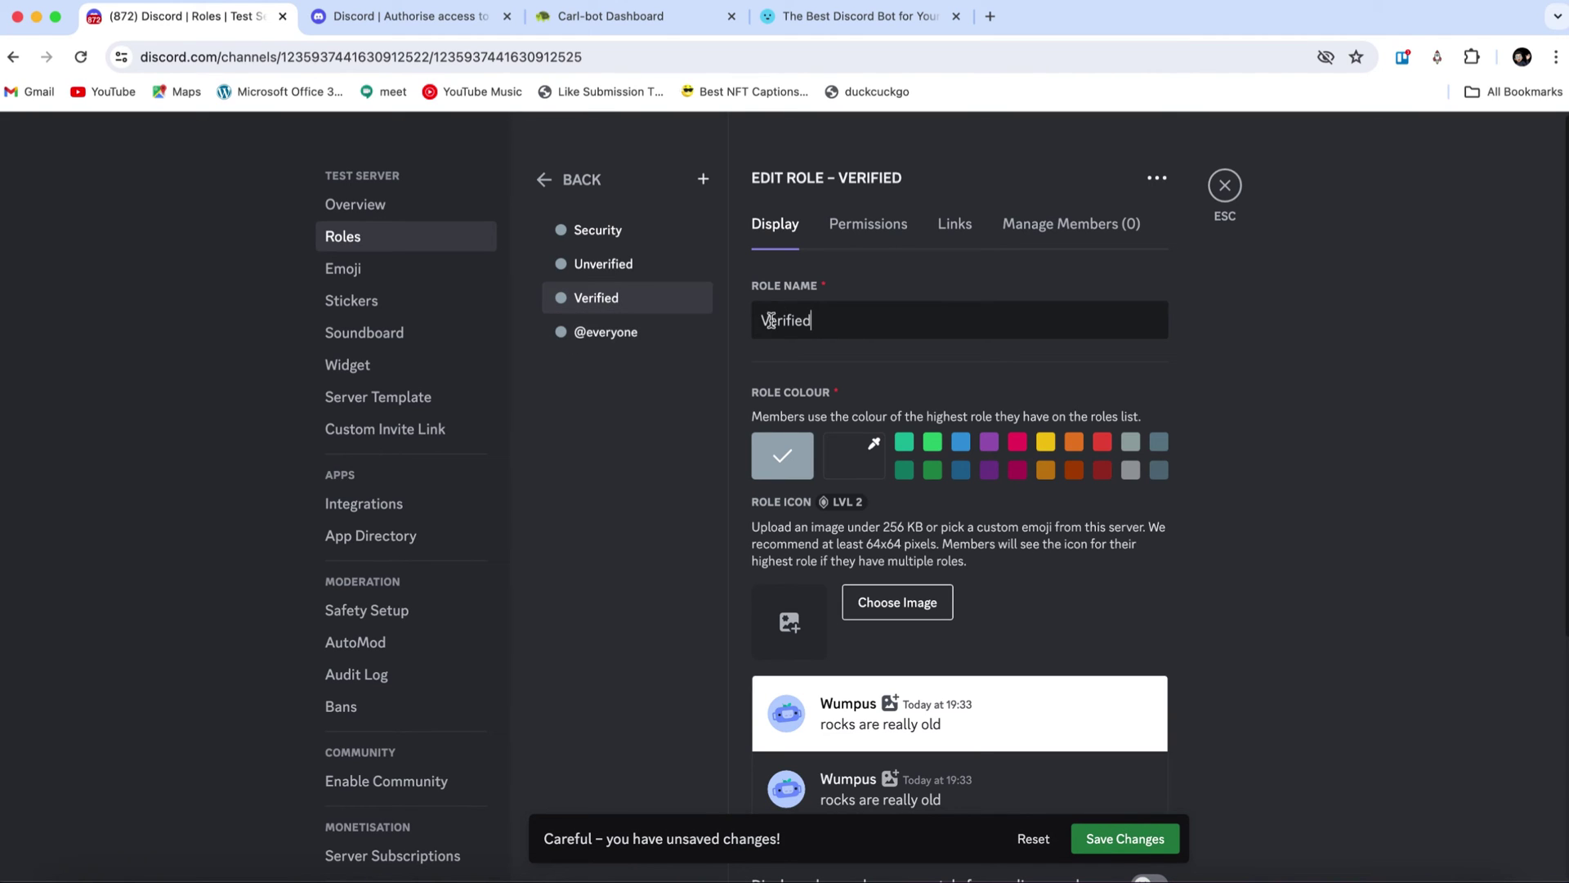
left_click(961, 445)
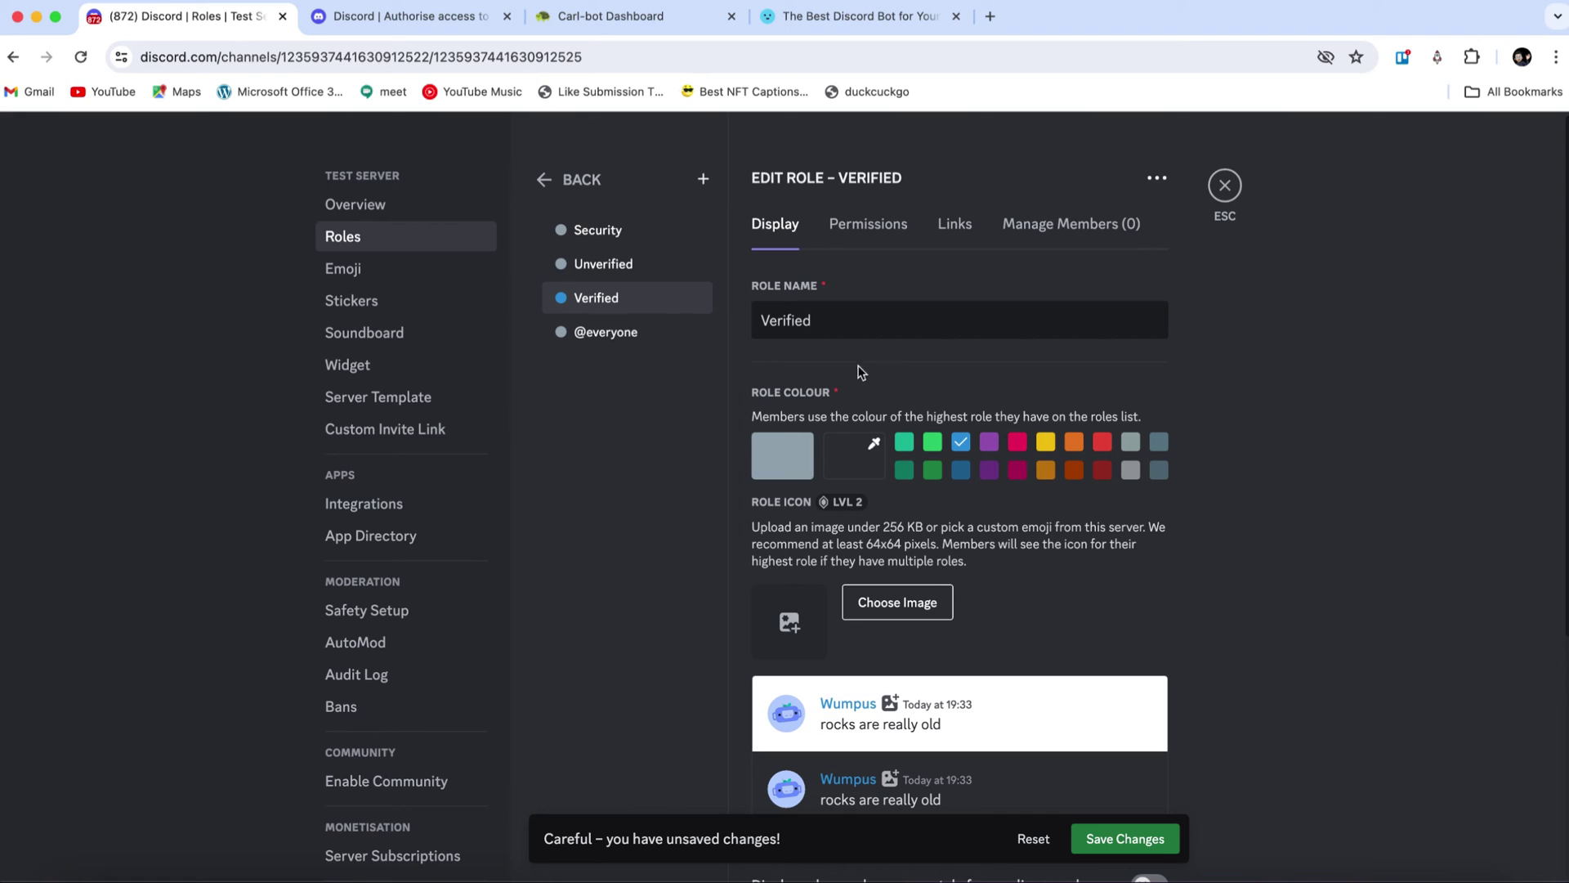
left_click(1133, 846)
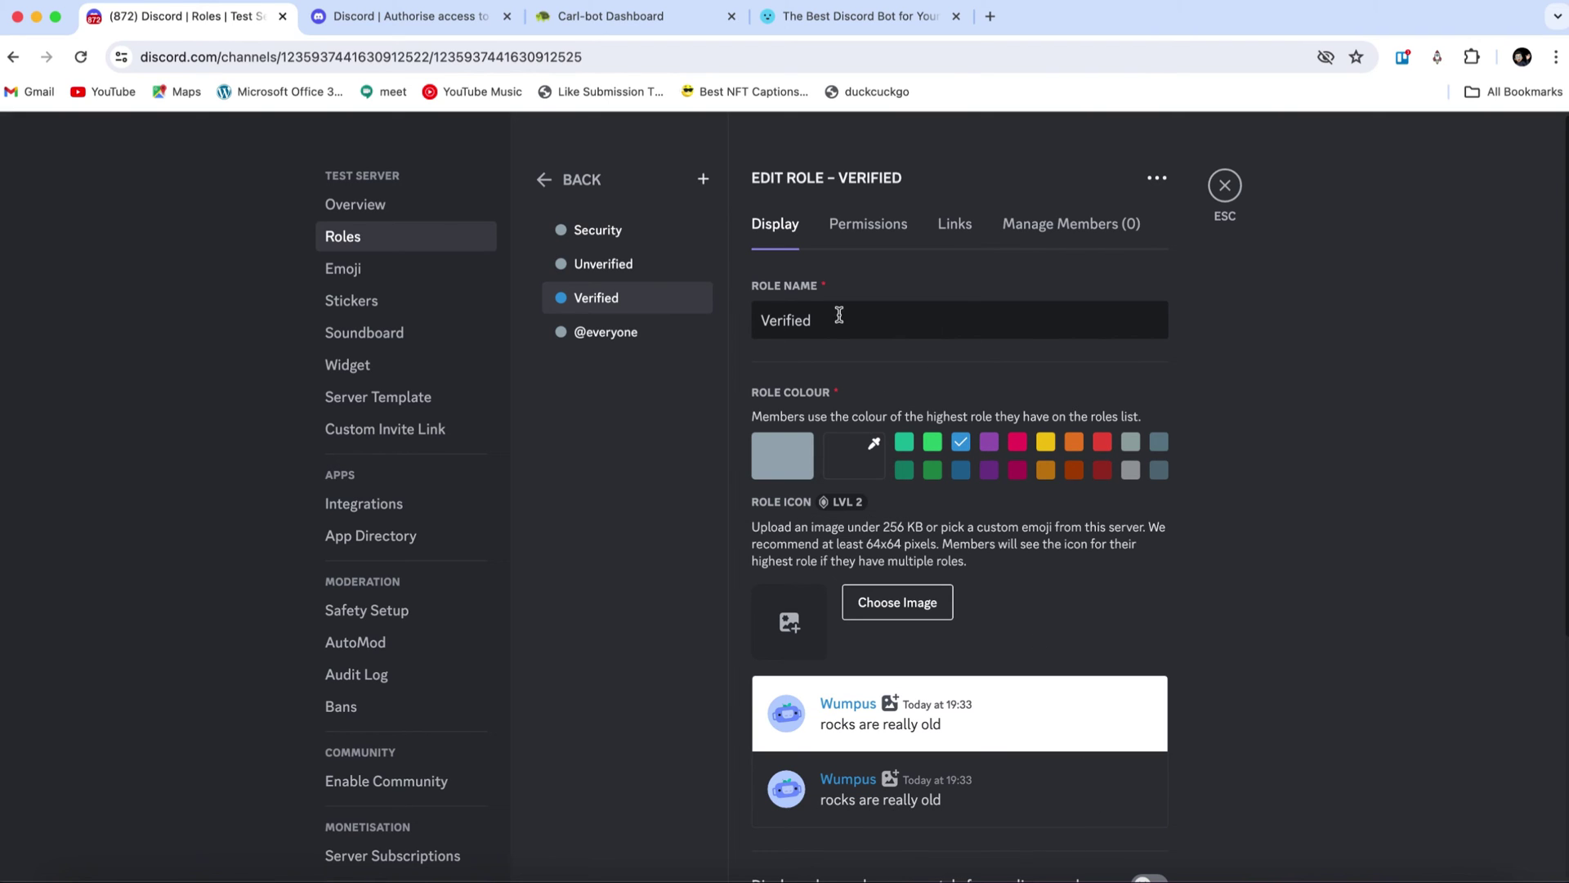
mouse_move(612, 306)
left_mouse_down()
mouse_move(625, 259)
mouse_move(604, 253)
mouse_move(617, 266)
left_mouse_up()
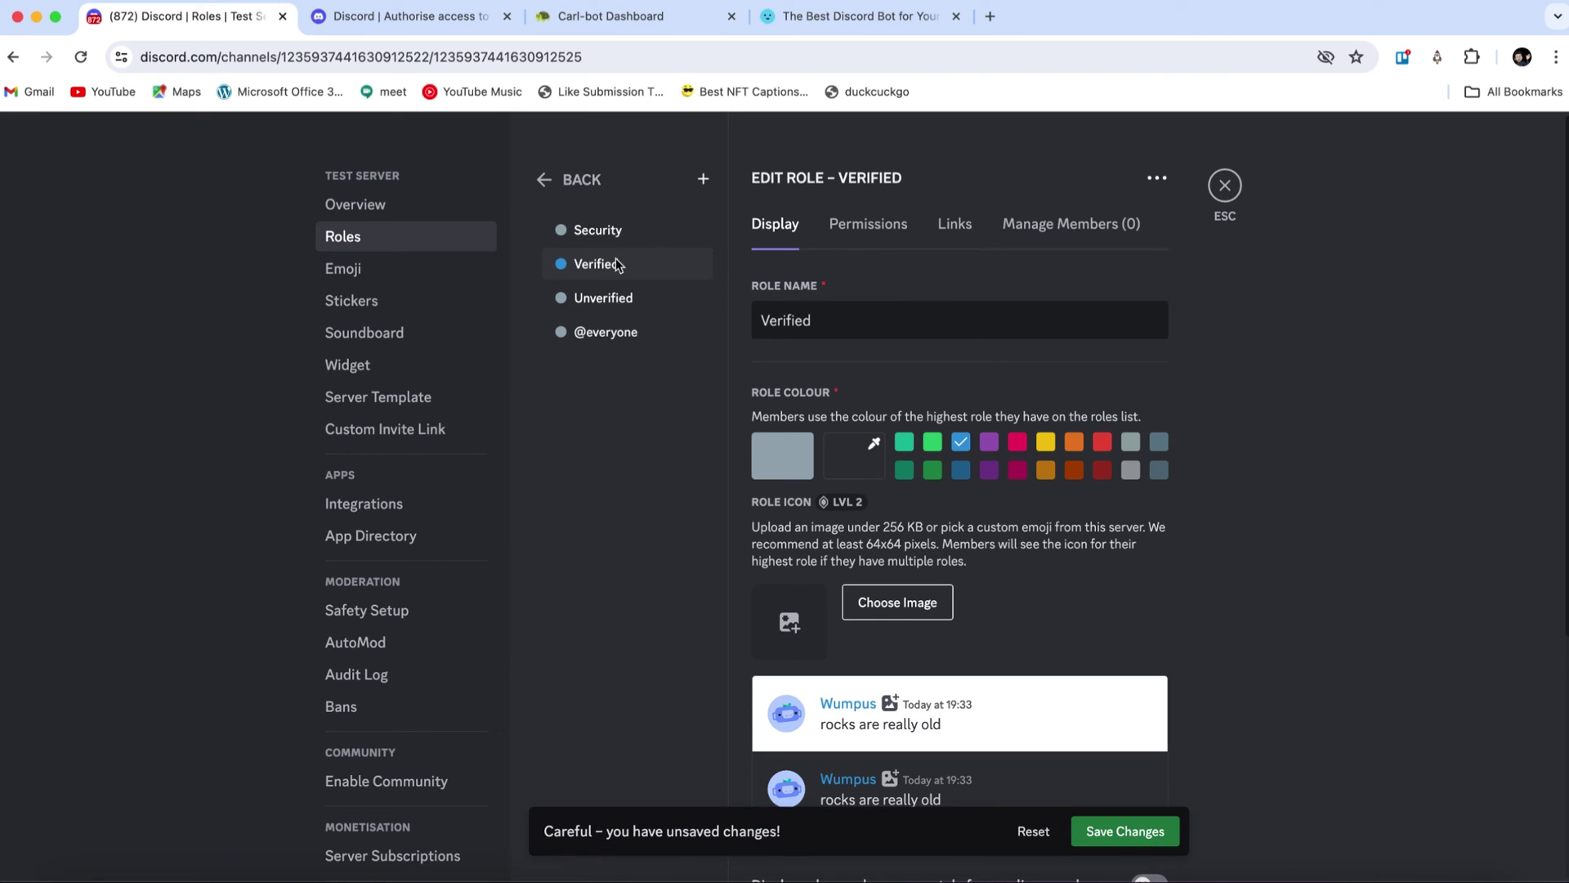
- Save the new role order, then enable View Channels for Verified and save
left_click(1139, 839)
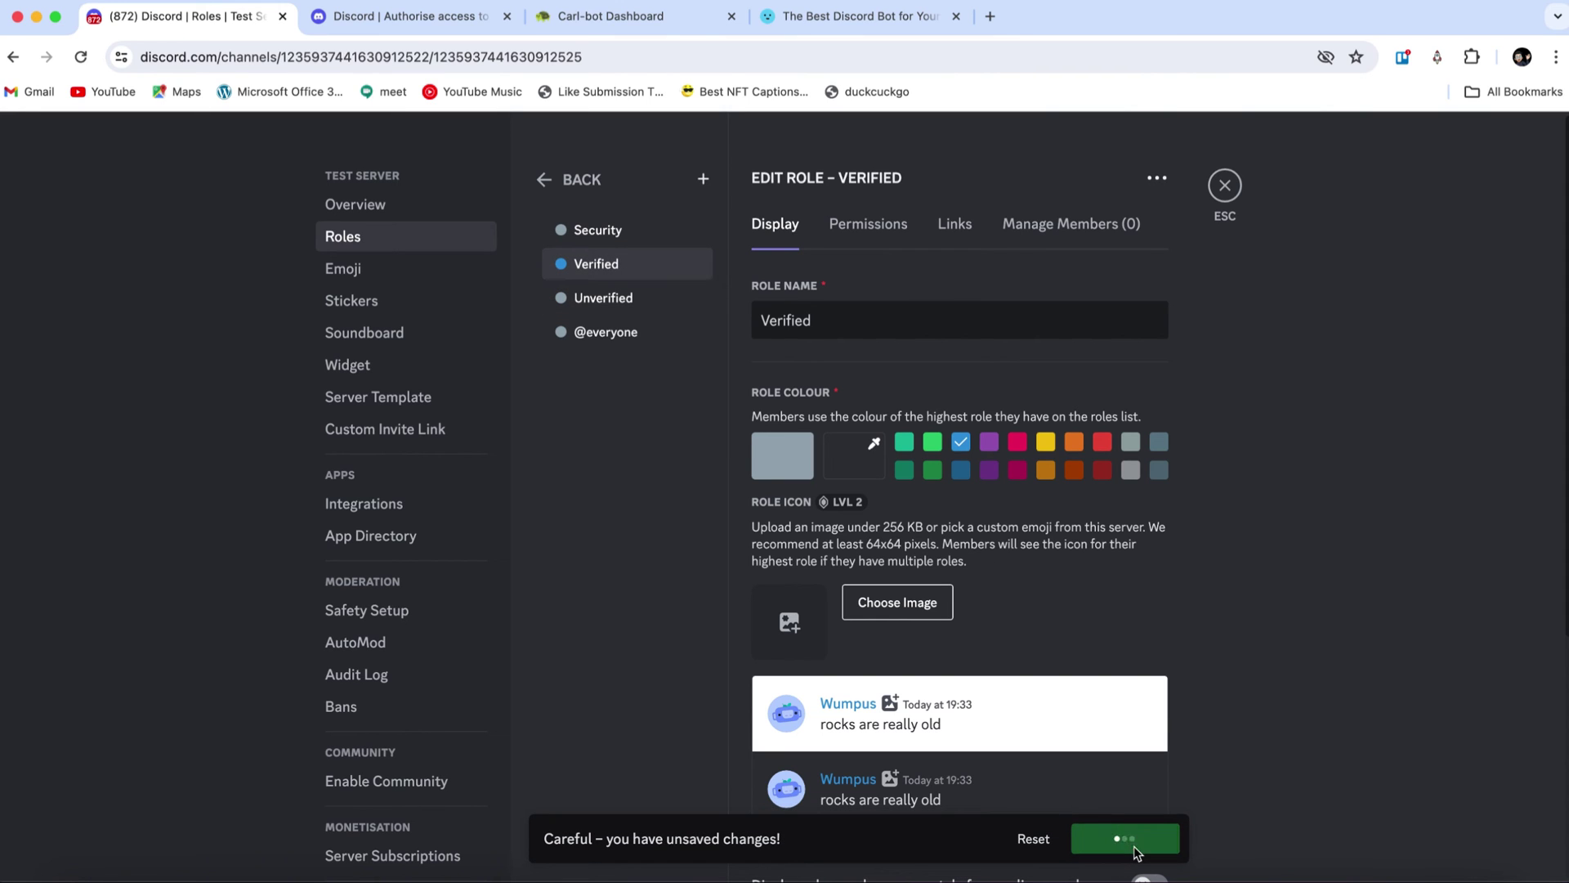
left_click(857, 224)
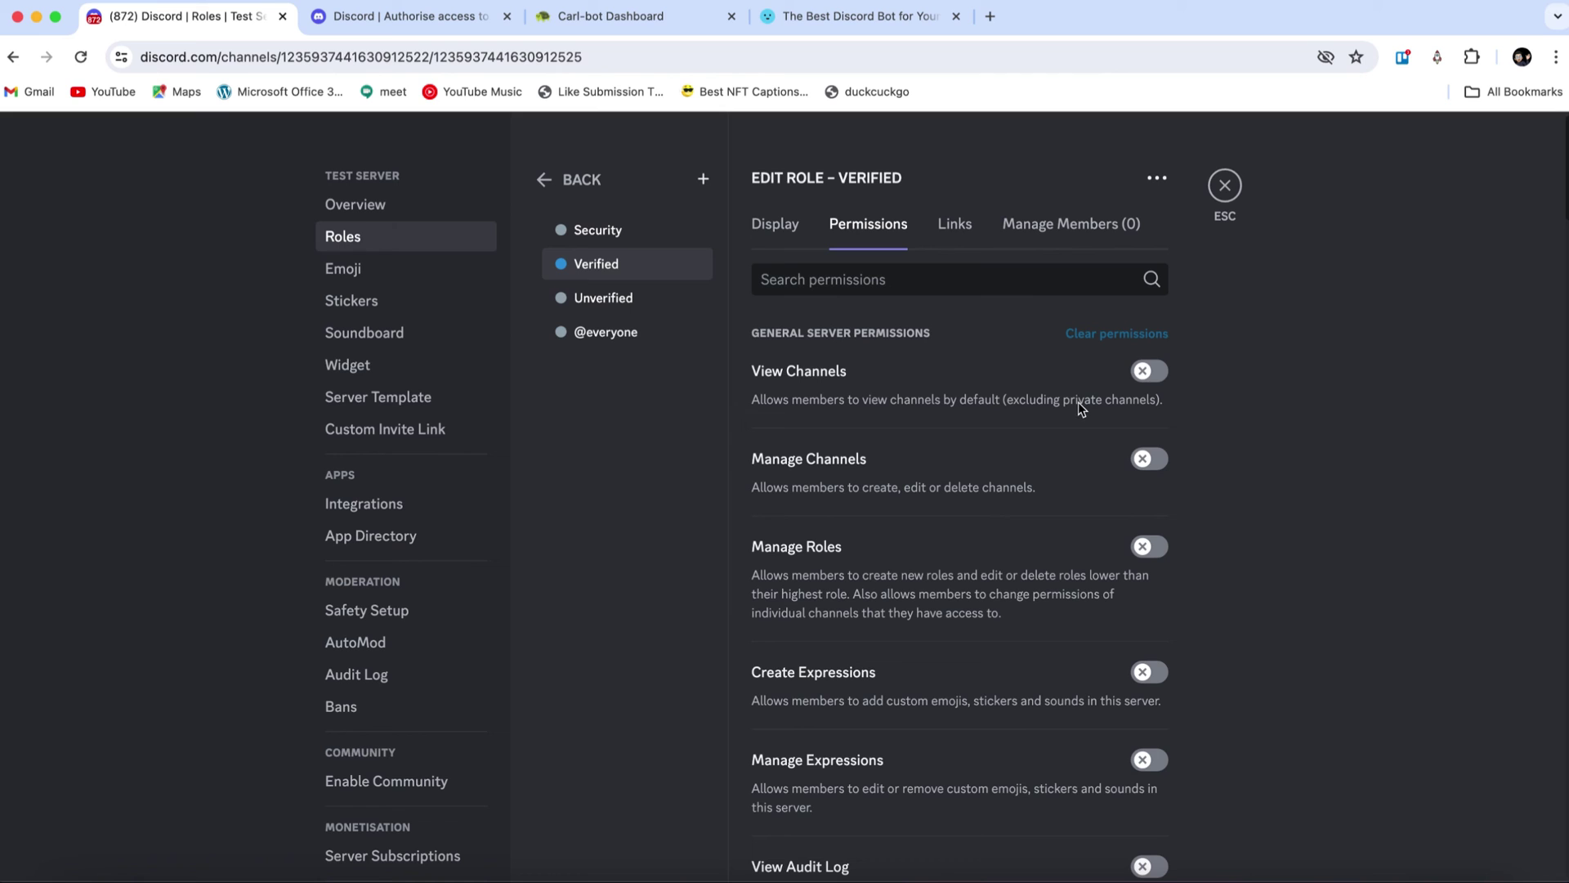
left_click(1148, 370)
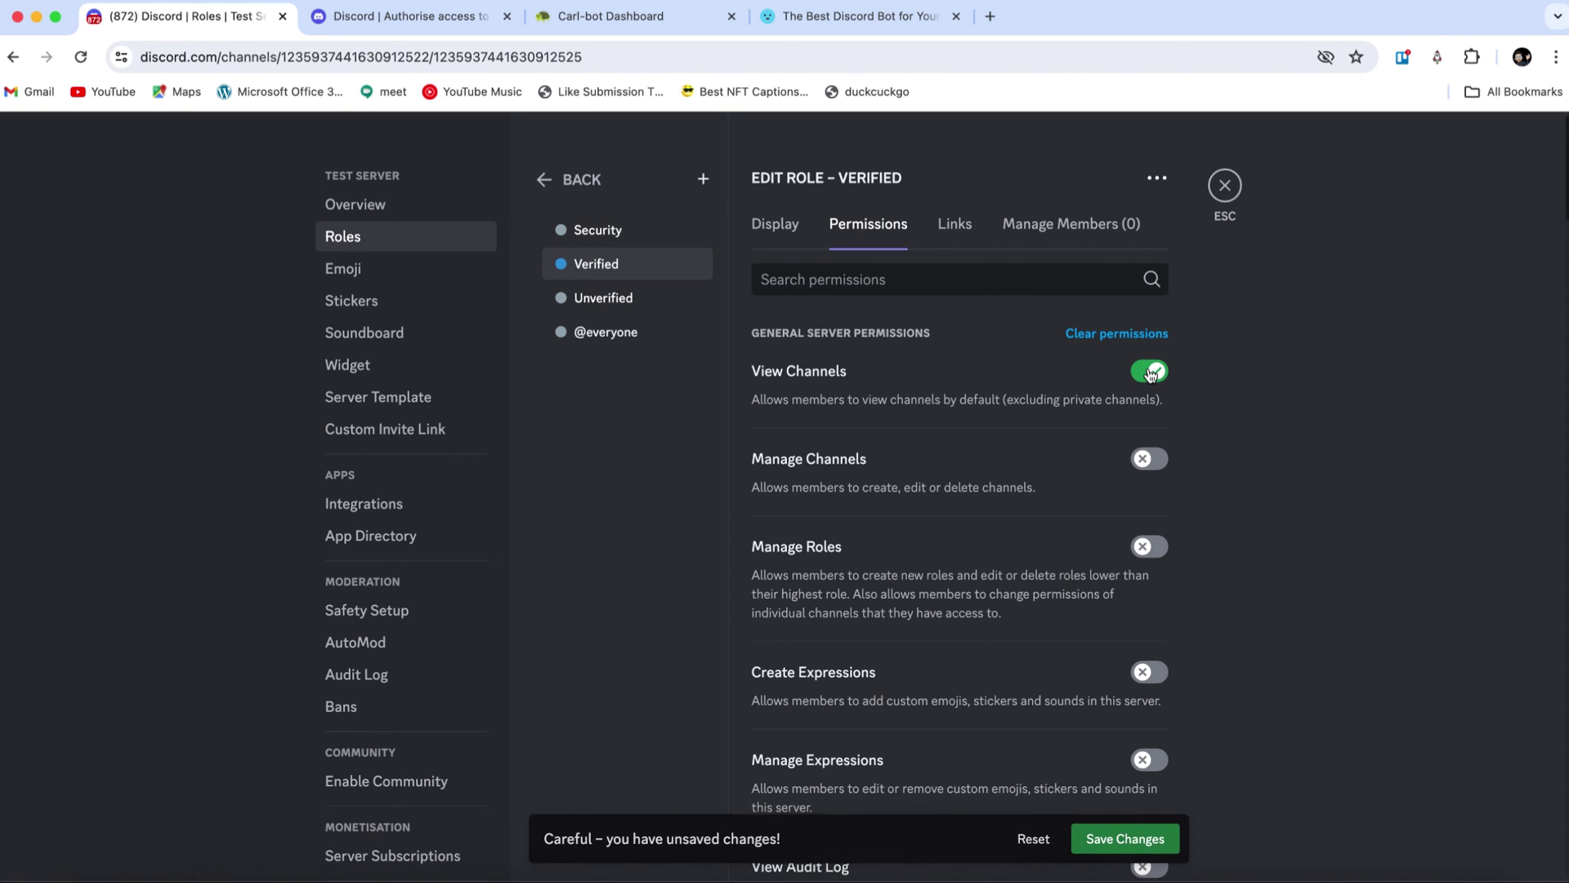
scroll(1067, 501, "down", 15)
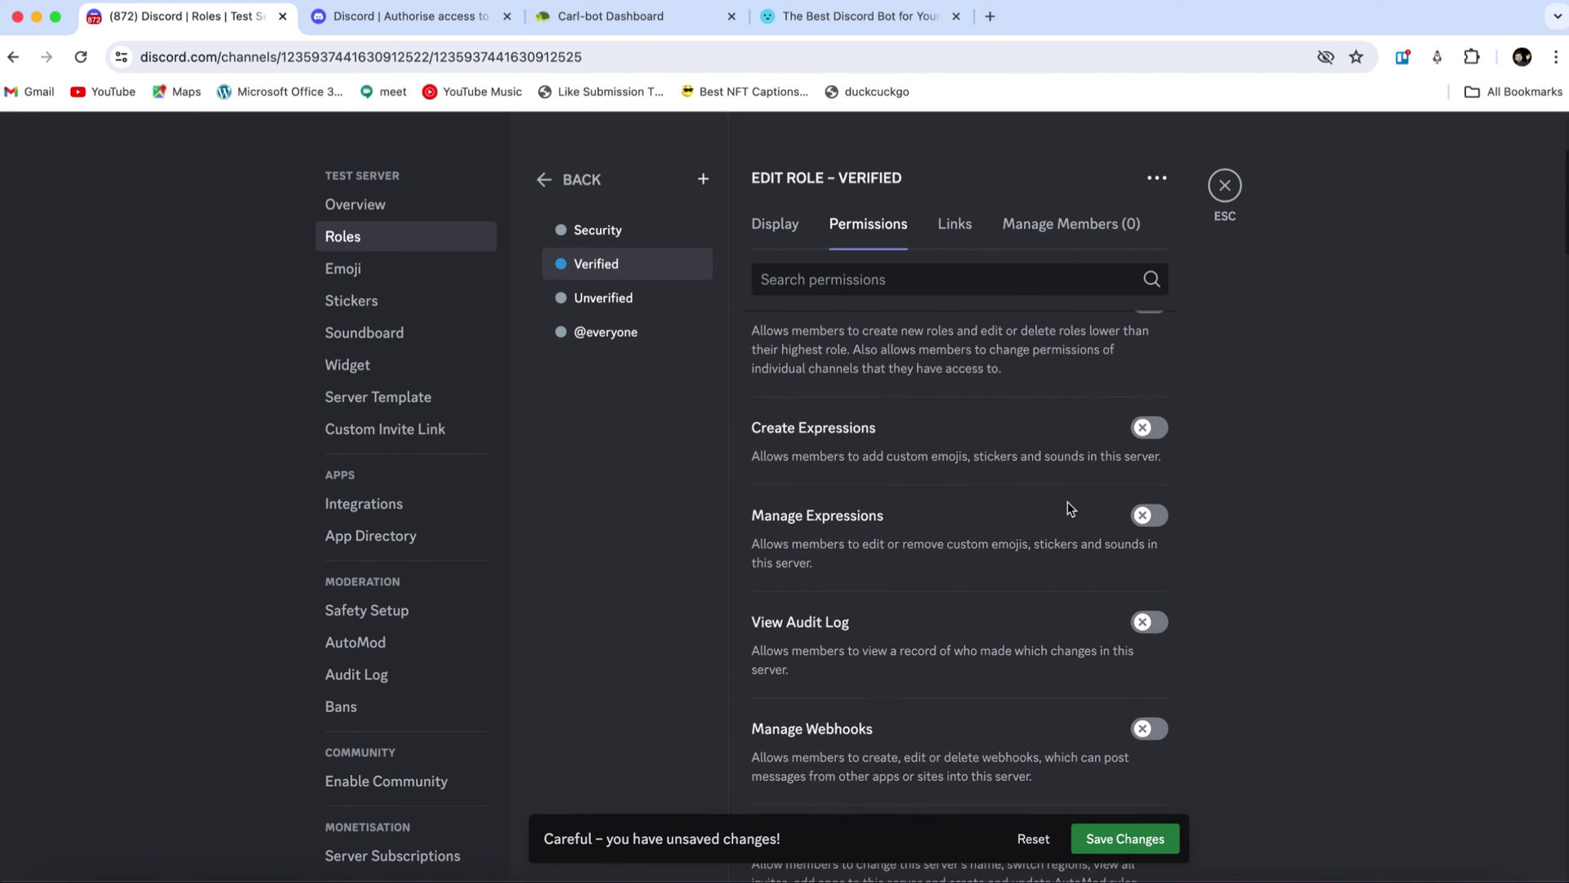
scroll(1069, 508, "down", 5)
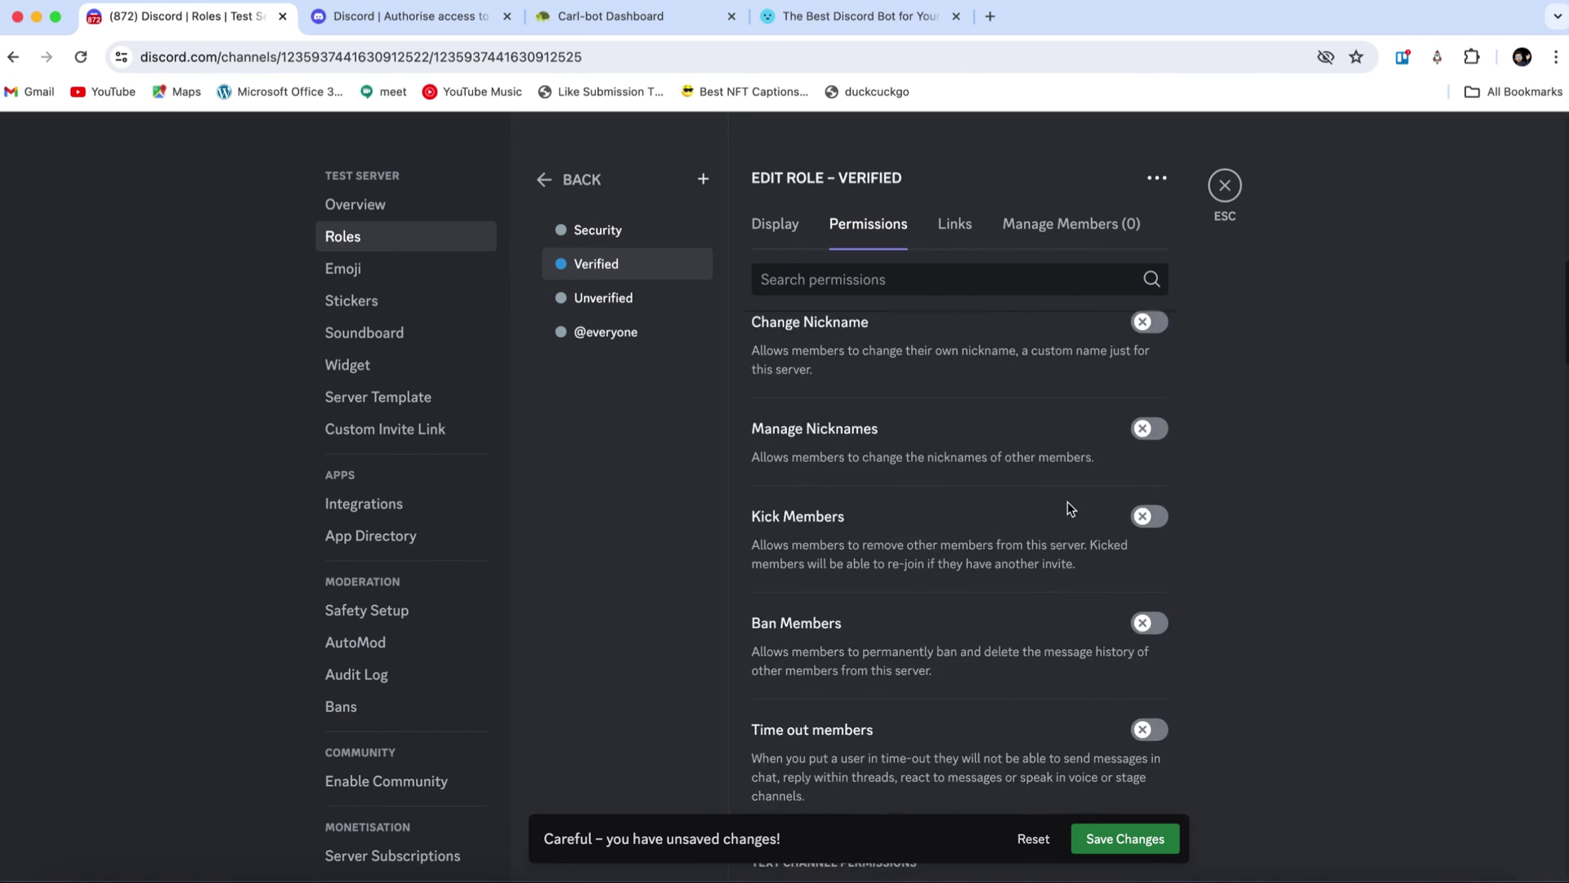
scroll(1069, 508, "up", 20)
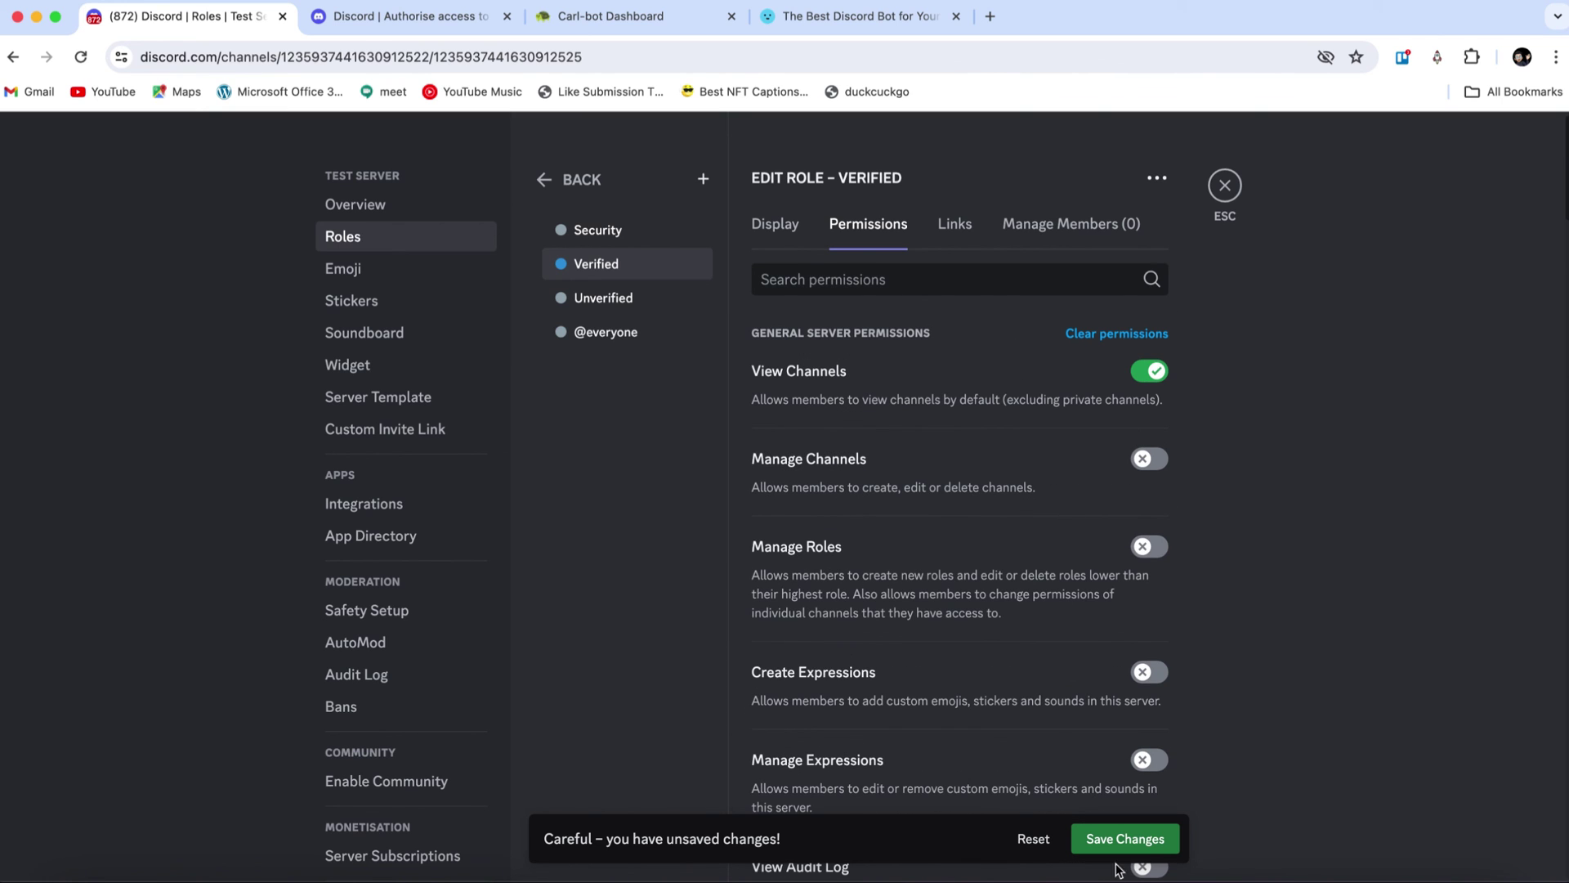
left_click(1133, 840)
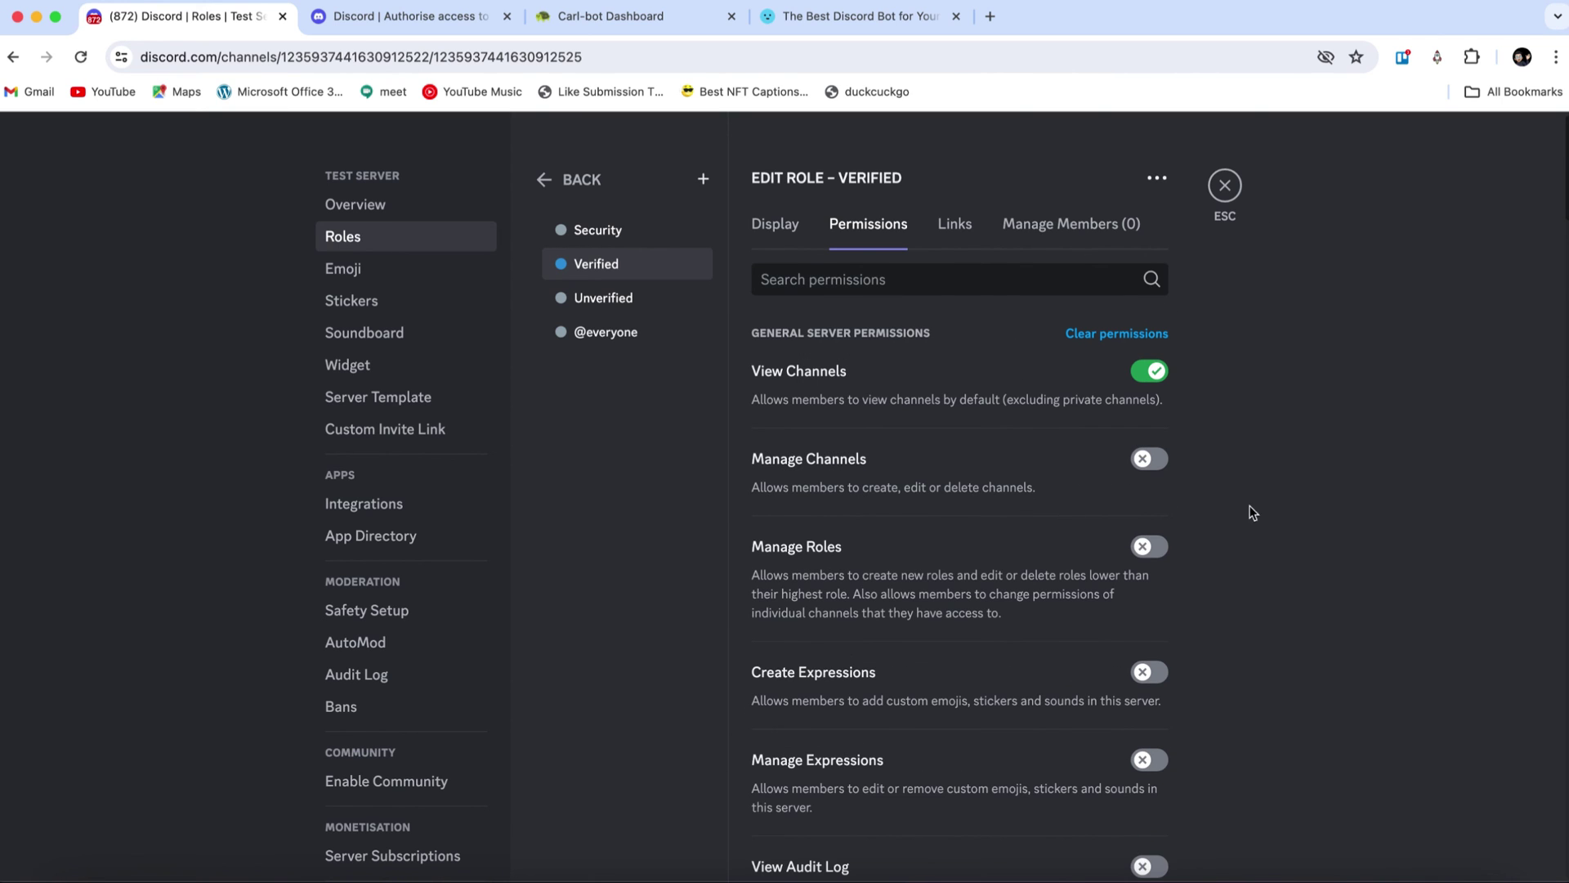
left_click(1225, 183)
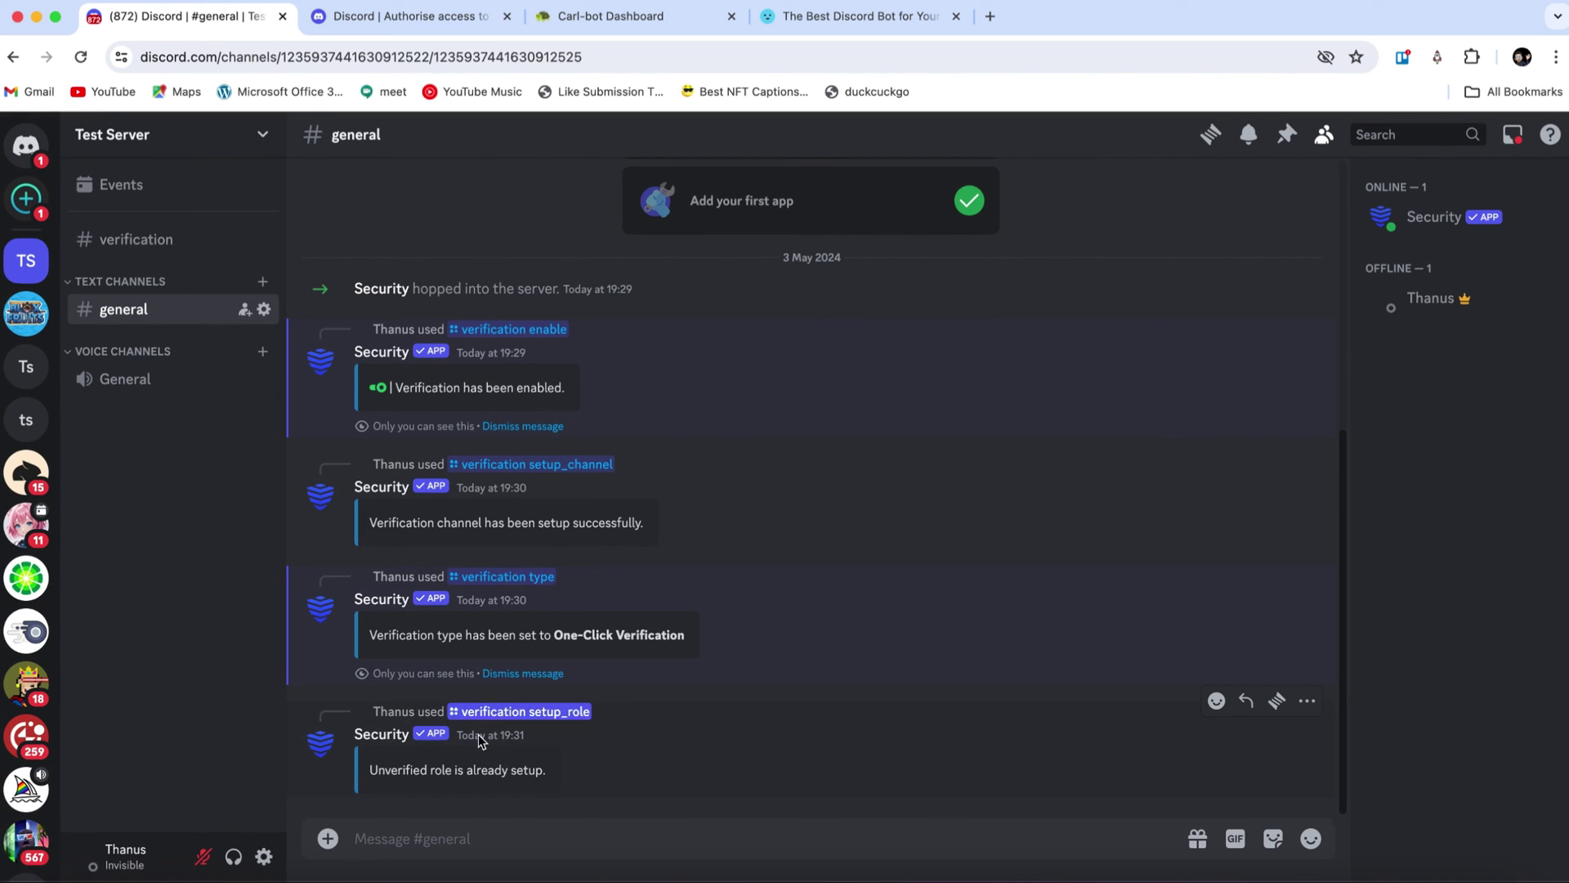
left_click(452, 826)
type("/verification")
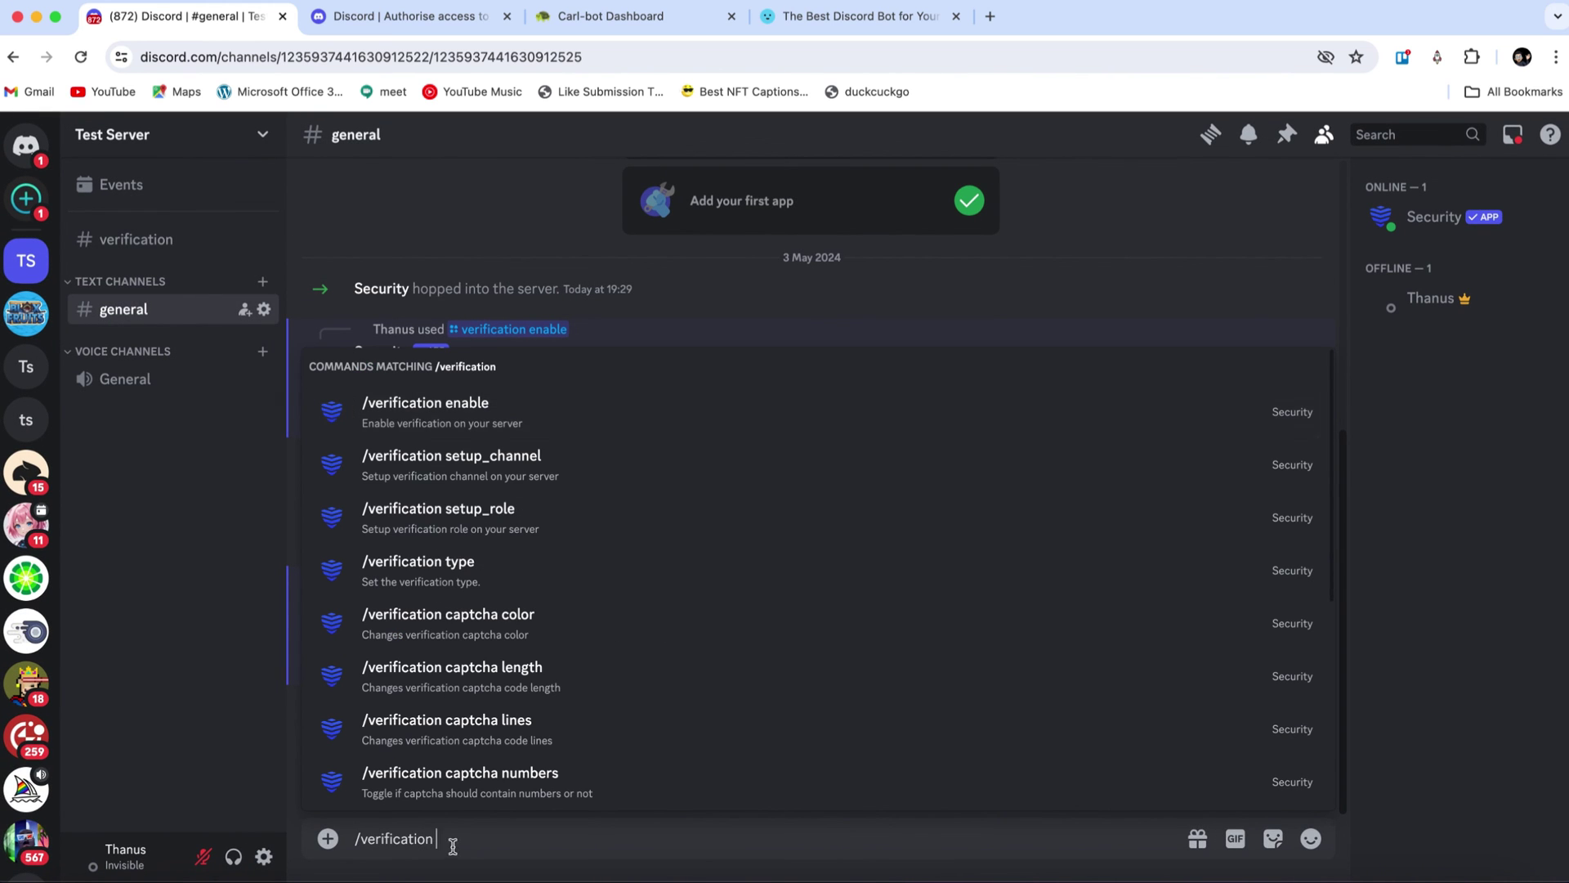
scroll(484, 678, "down", 3)
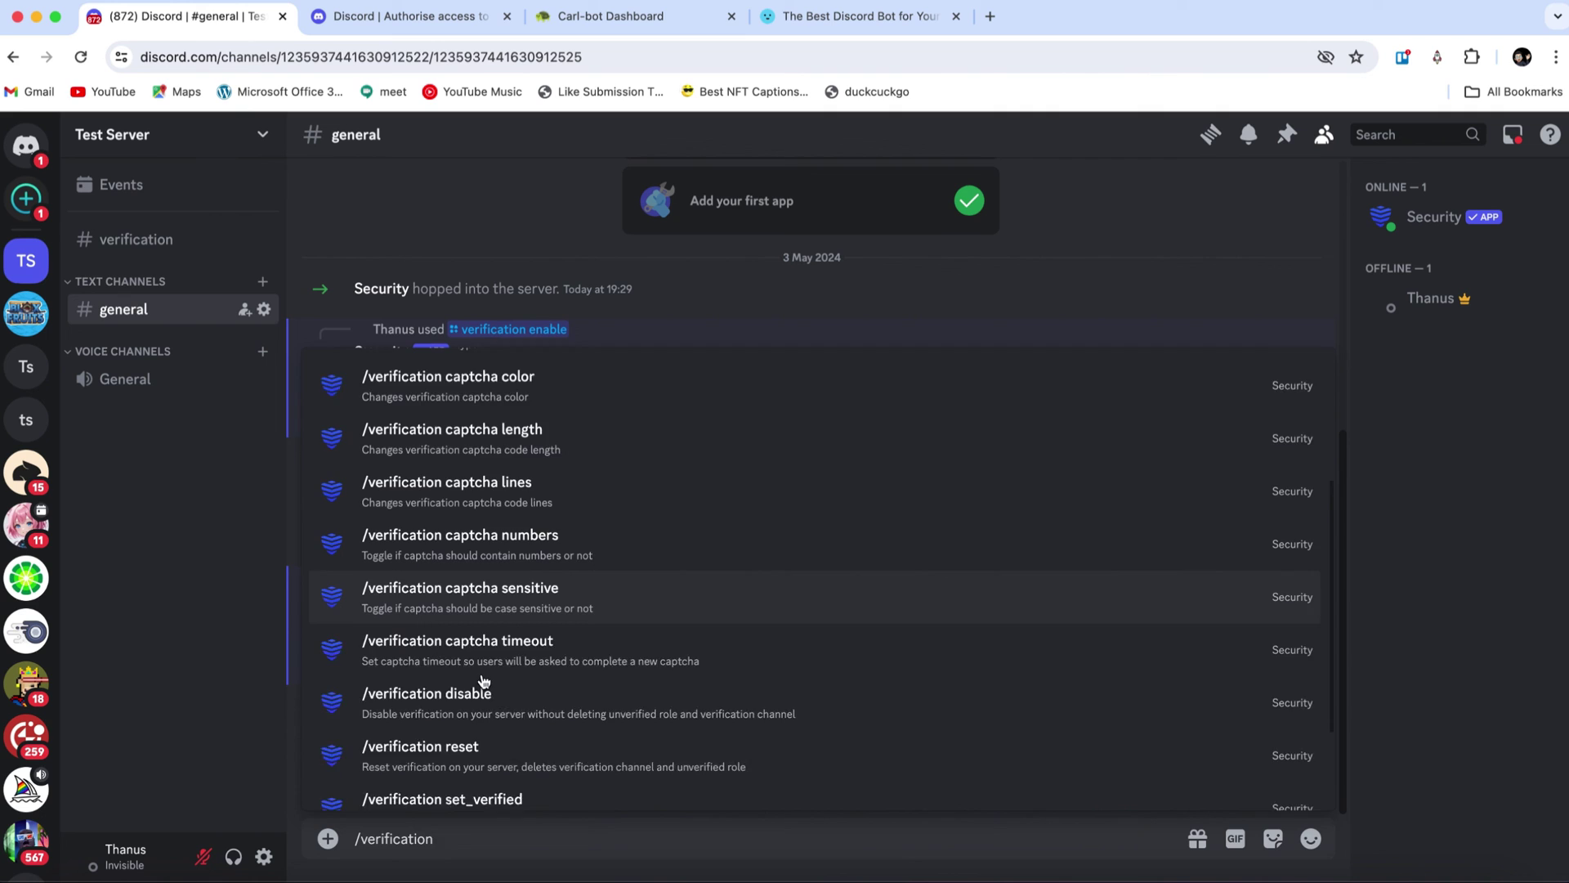
scroll(484, 680, "down", 2)
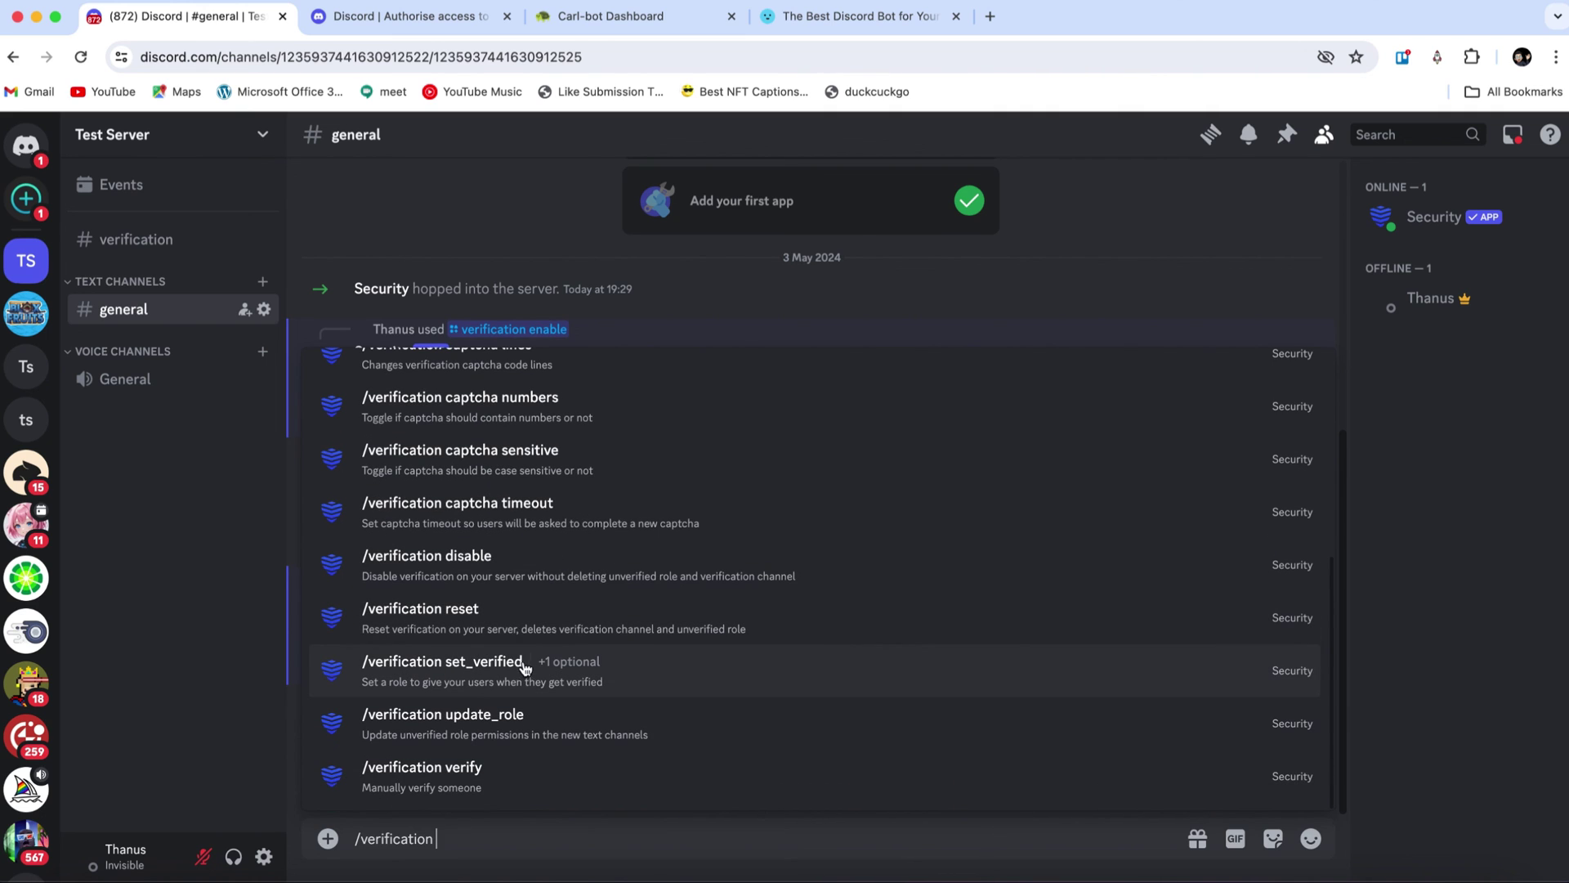
left_click(460, 667)
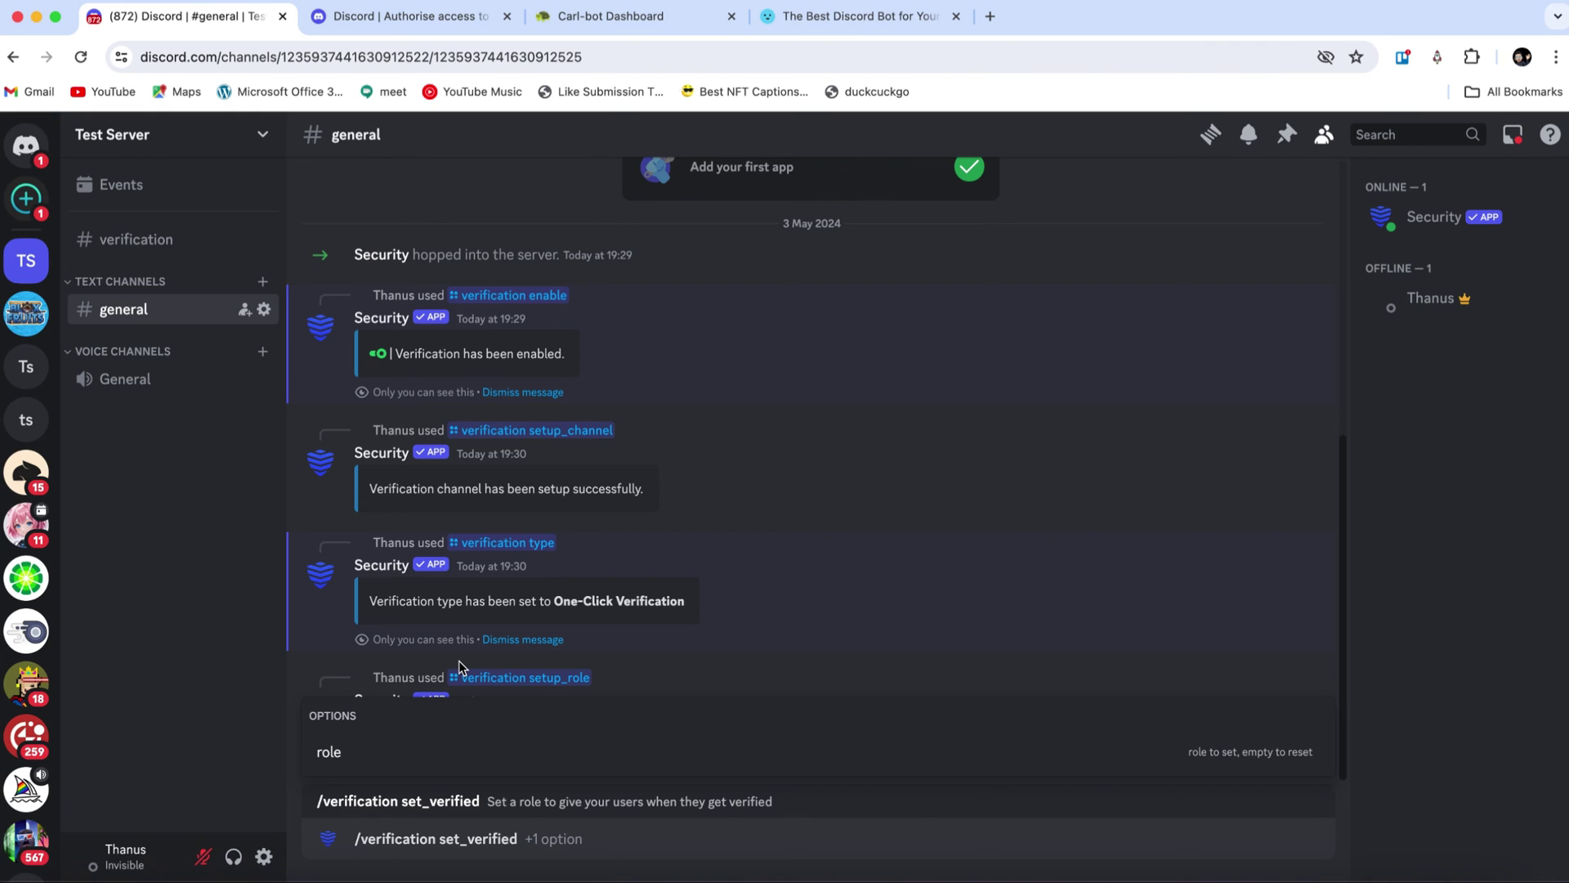
left_click(399, 754)
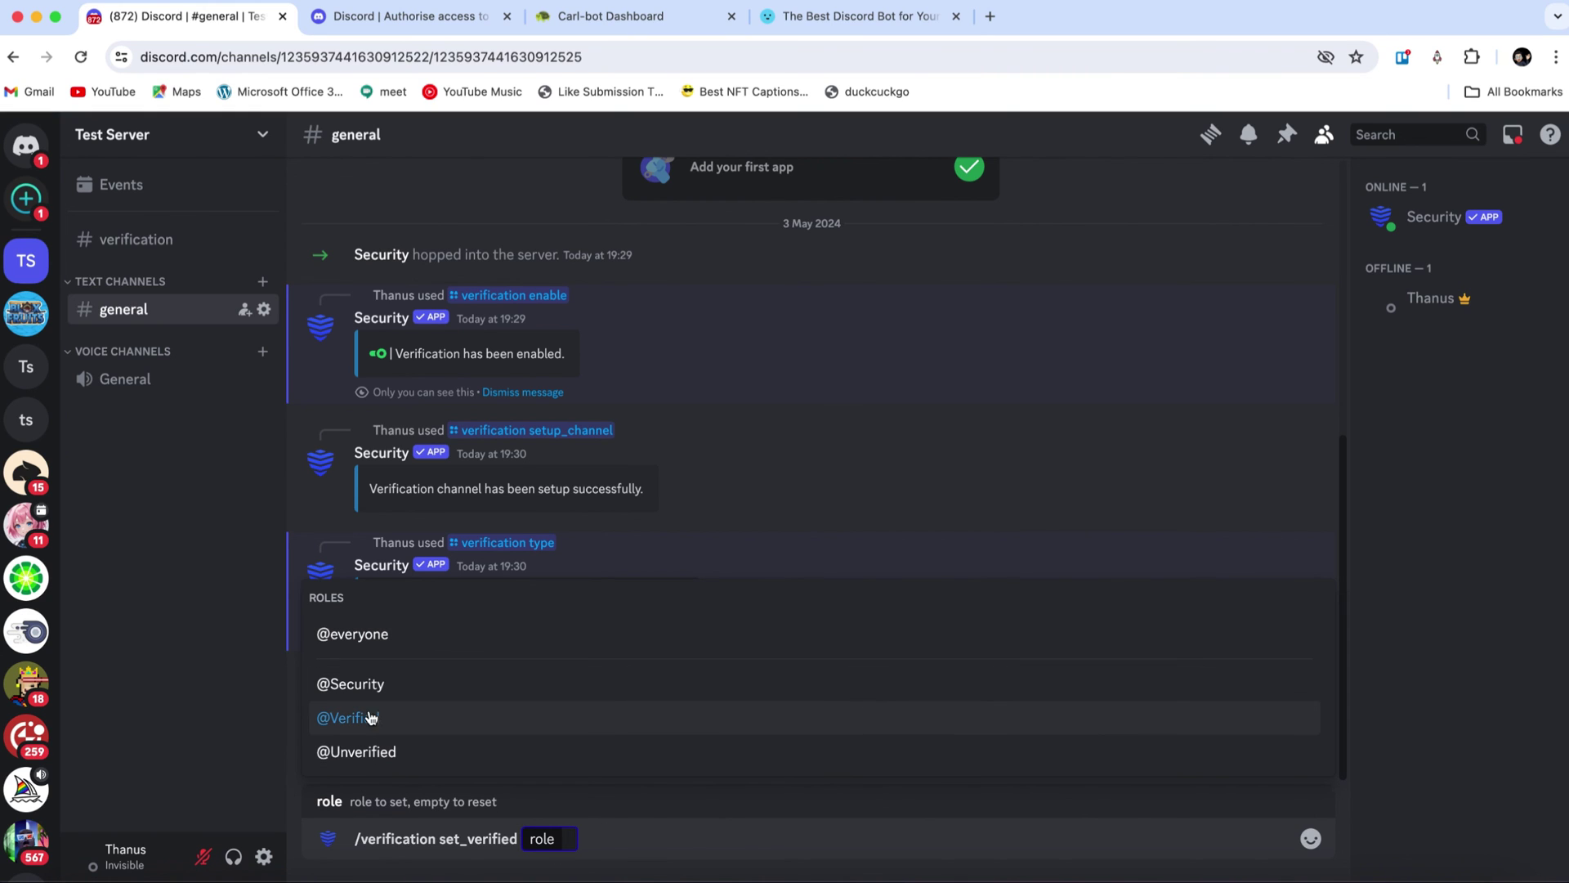
left_click(385, 721)
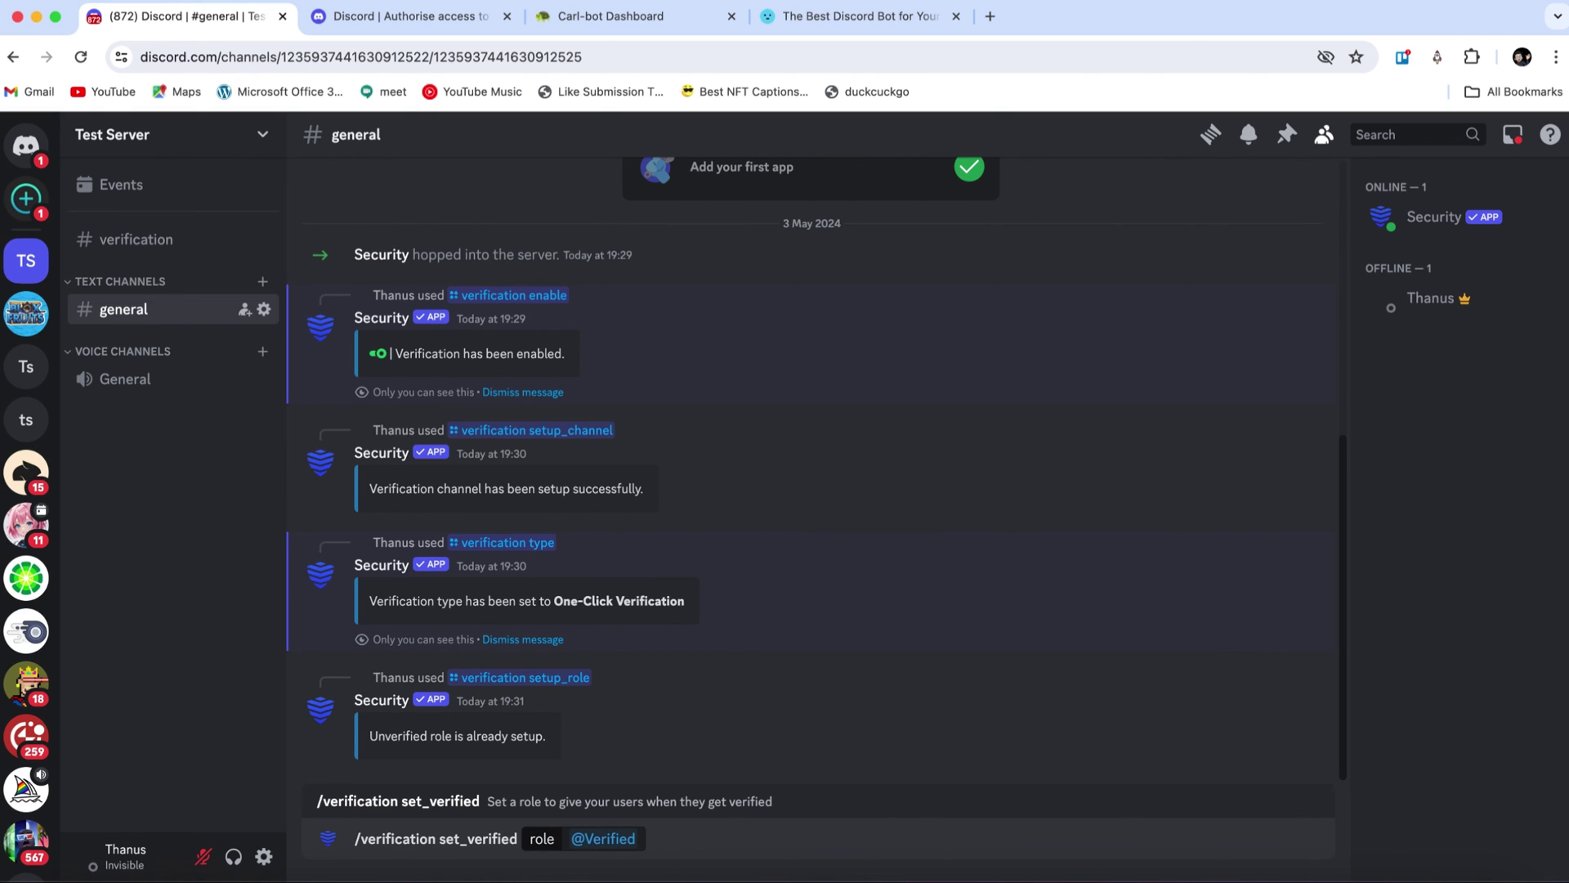
key("Return")
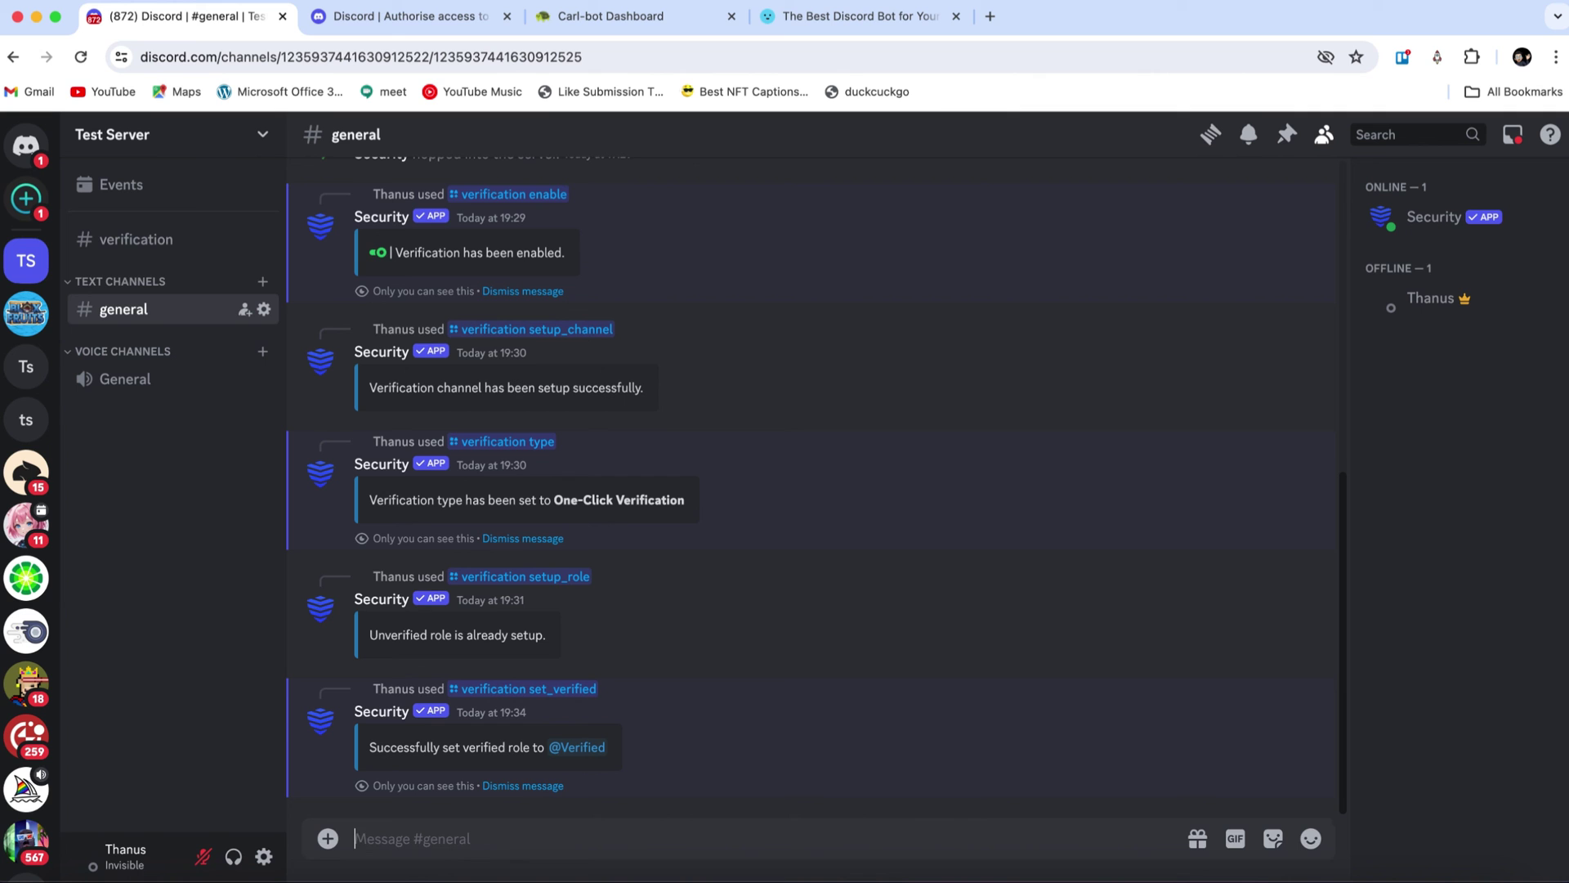